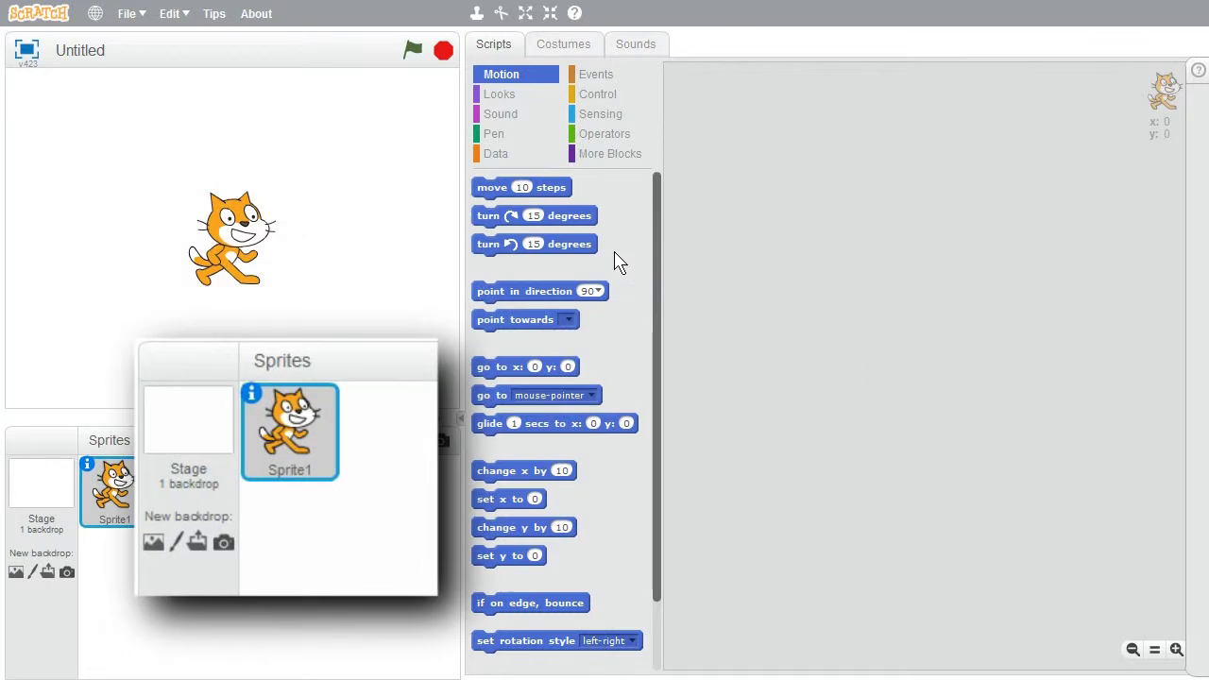
- Add the beach malibu backdrop from the library and delete the cat sprite
{"action": "left_click", "coordinate": [18, 573]}
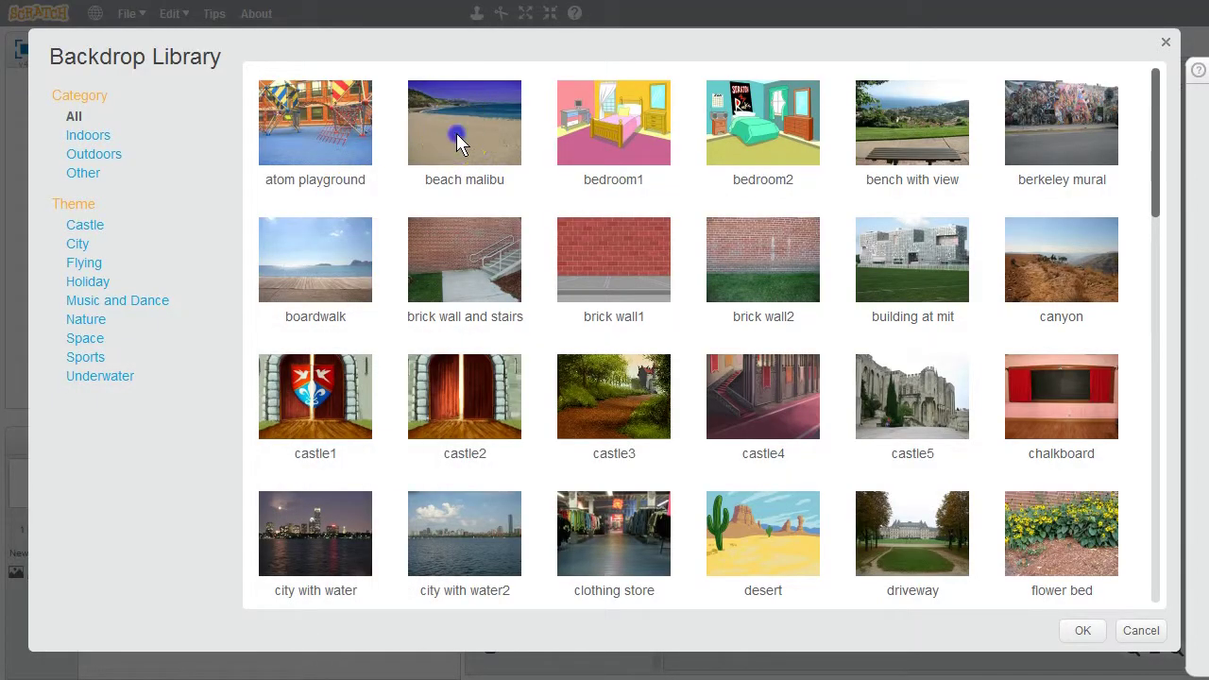
{"action": "double_click", "coordinate": [457, 135]}
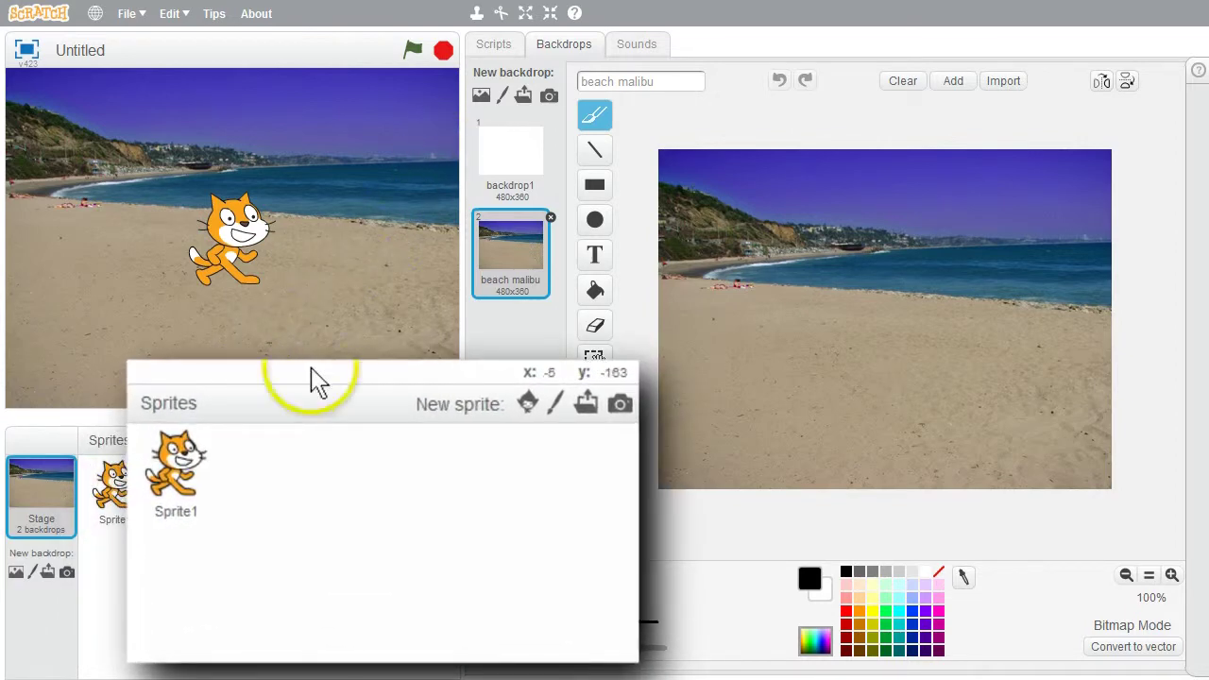
{"action": "right_click", "coordinate": [114, 487]}
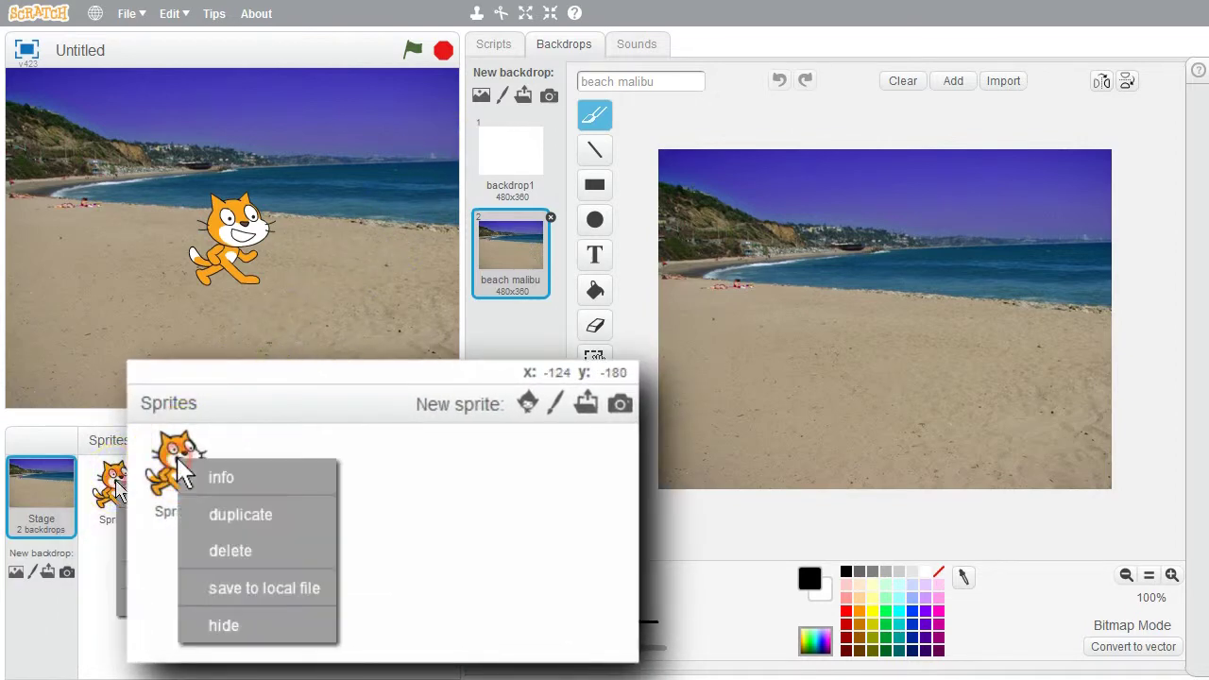
{"action": "left_click", "coordinate": [218, 548]}
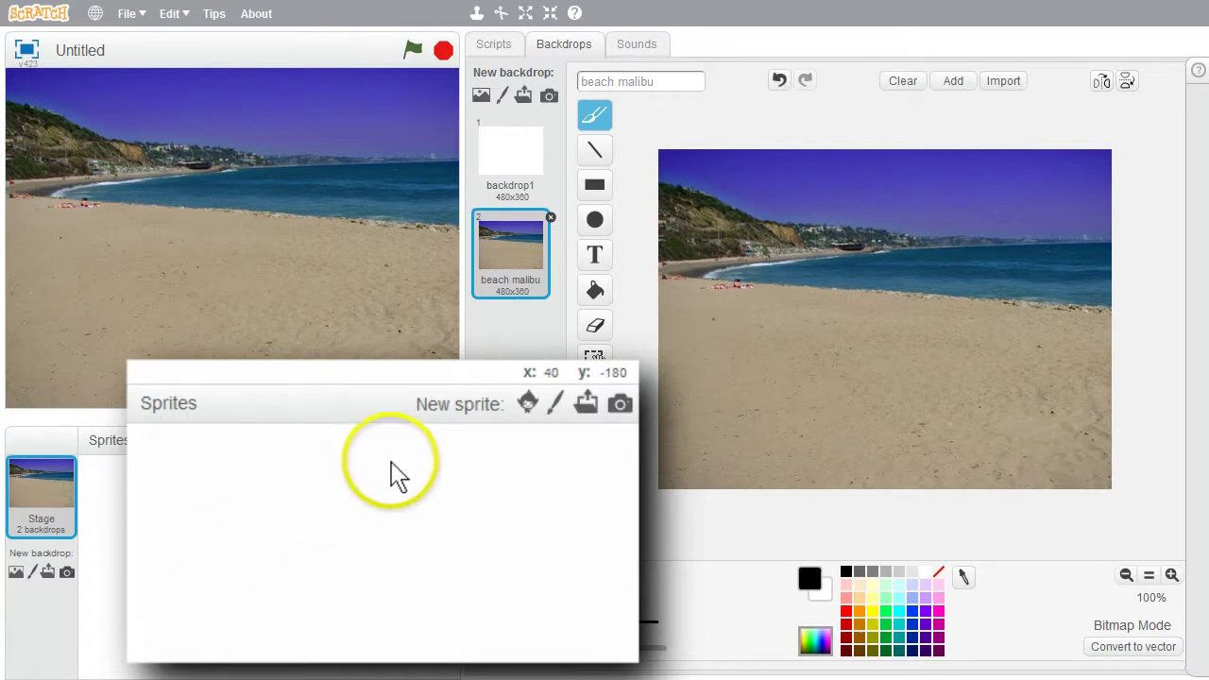
- Add the Crab sprite from the Animals category of the sprite library
{"action": "left_click", "coordinate": [528, 406]}
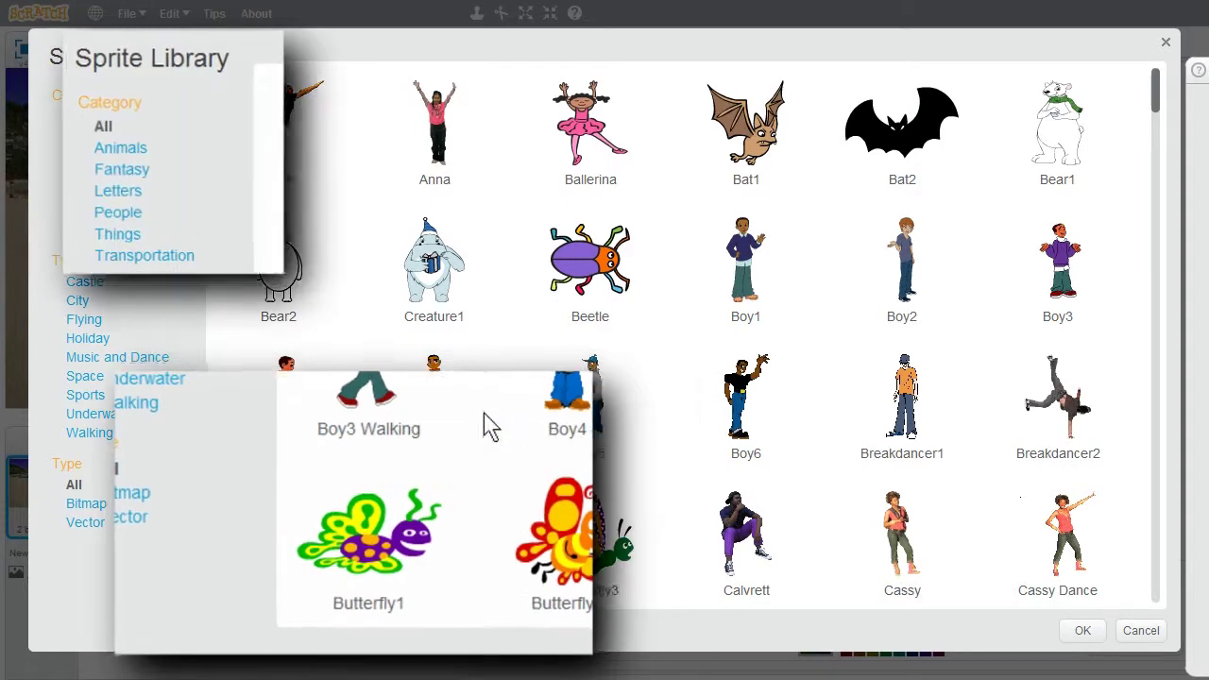
{"action": "left_click", "coordinate": [104, 137]}
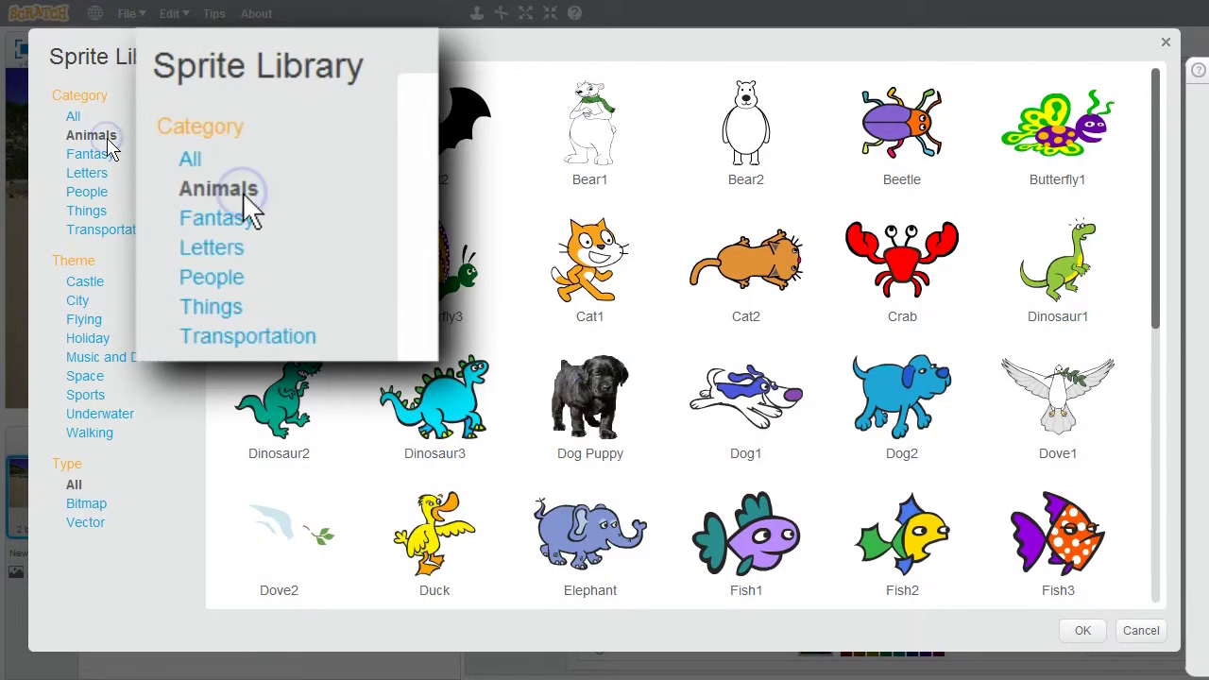
{"action": "double_click", "coordinate": [928, 266]}
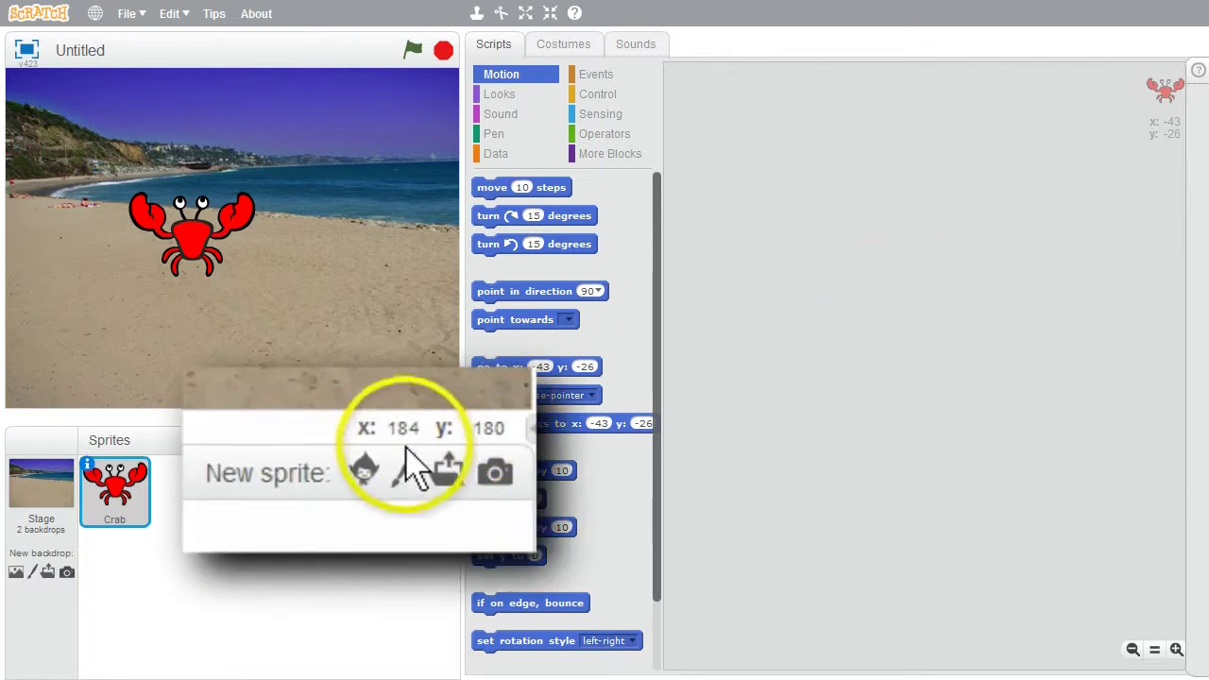
- Add the Button3 sprite from the Things category of the sprite library
{"action": "left_click", "coordinate": [363, 470]}
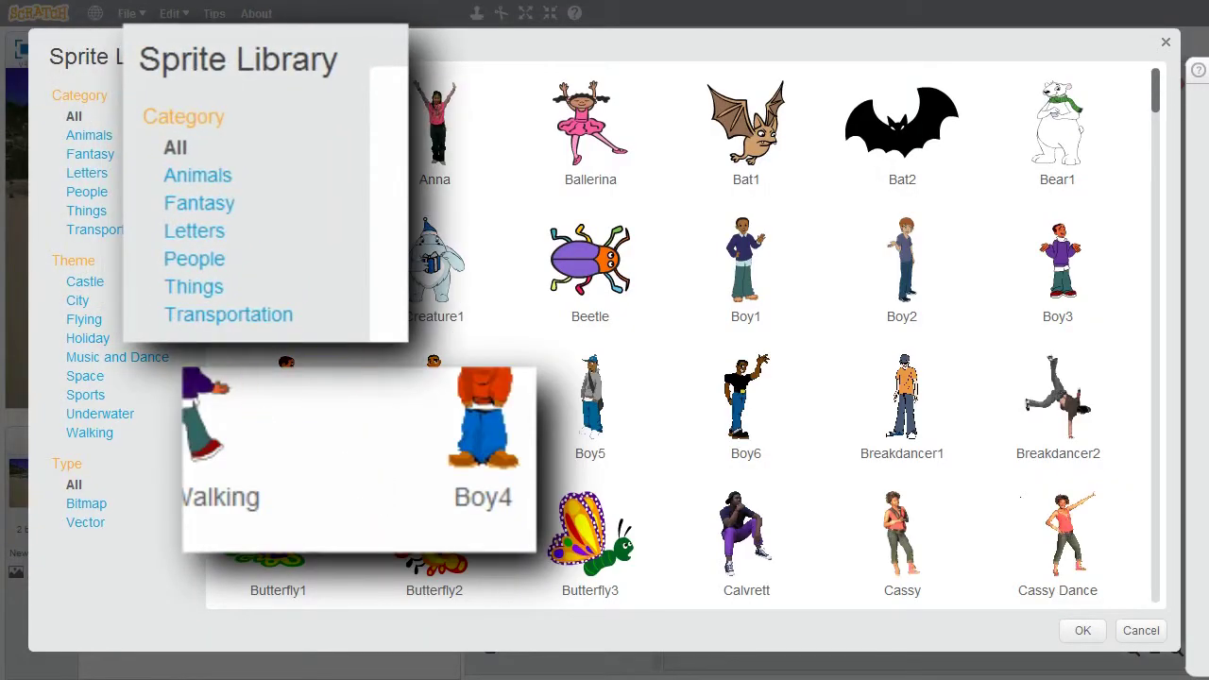
{"action": "left_click", "coordinate": [91, 212]}
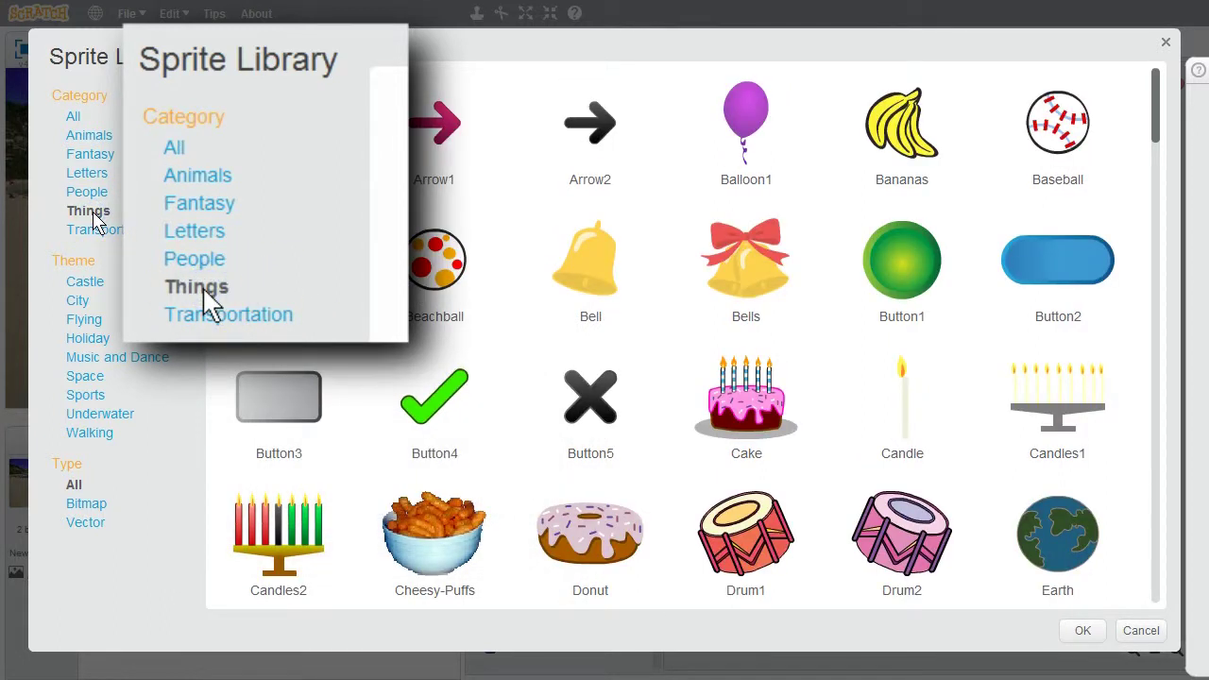
{"action": "double_click", "coordinate": [280, 395]}
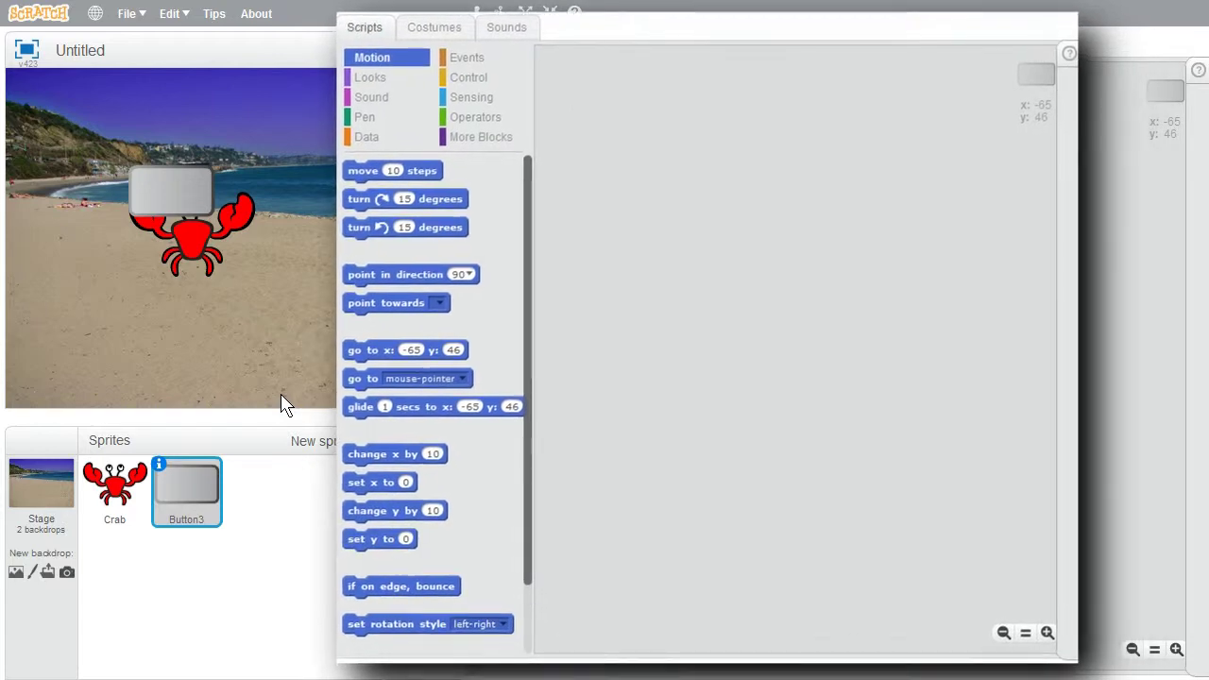
- Add the text "Don't touch the crab!" to Button3's button3-b costume and move it over the blue button
{"action": "left_click", "coordinate": [437, 29]}
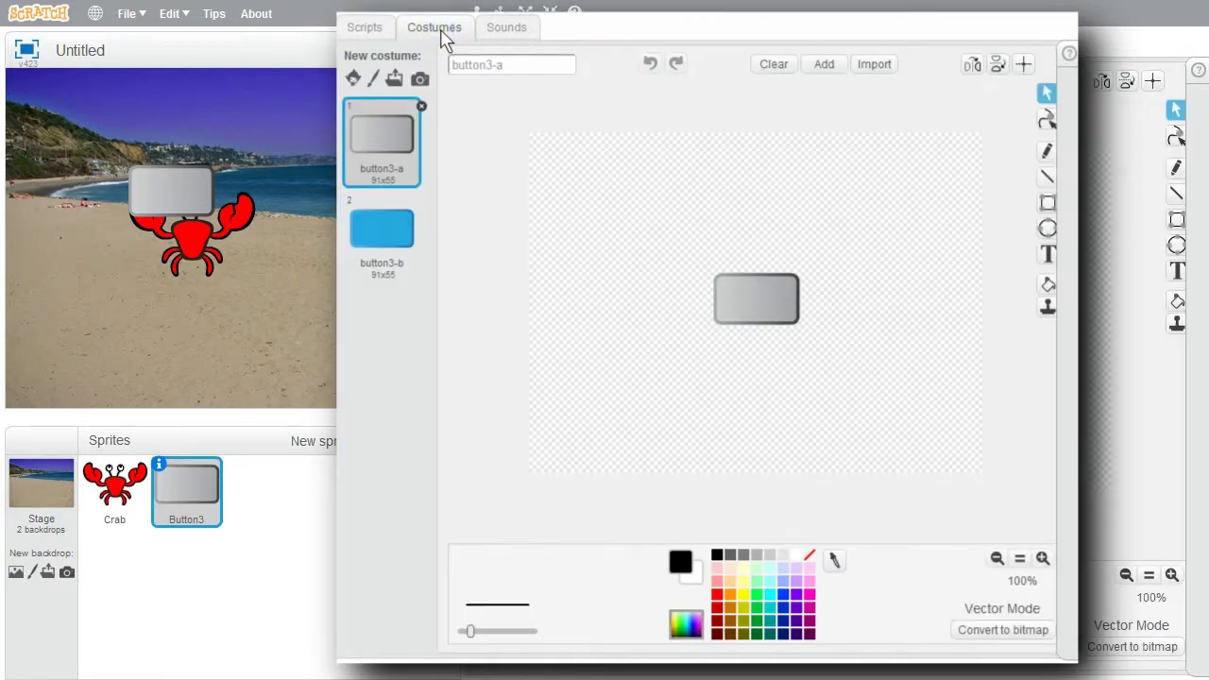
{"action": "left_click", "coordinate": [384, 232]}
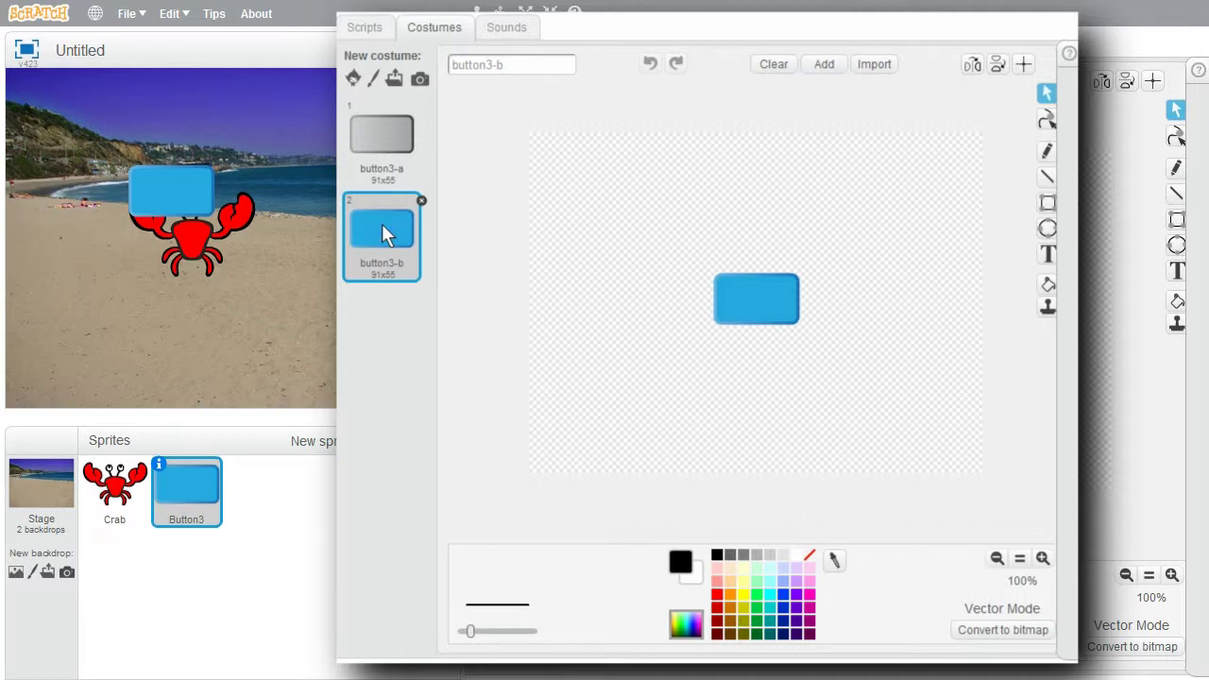
{"action": "left_click", "coordinate": [1049, 257]}
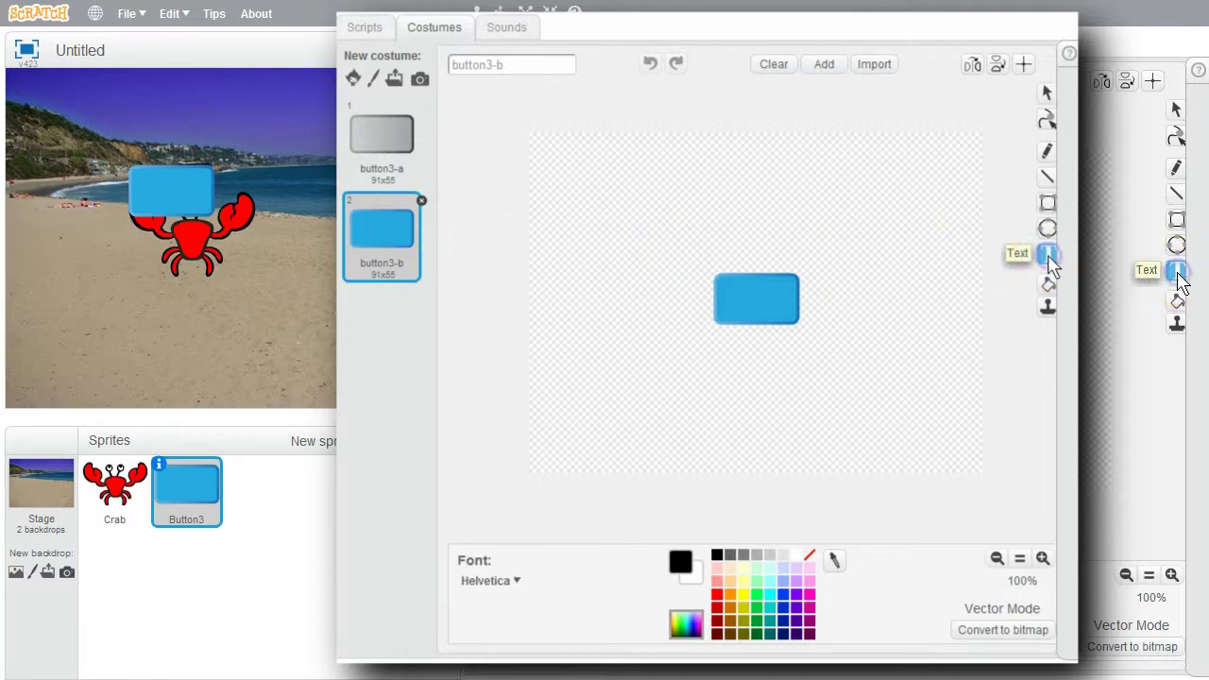
{"action": "left_click", "coordinate": [633, 298]}
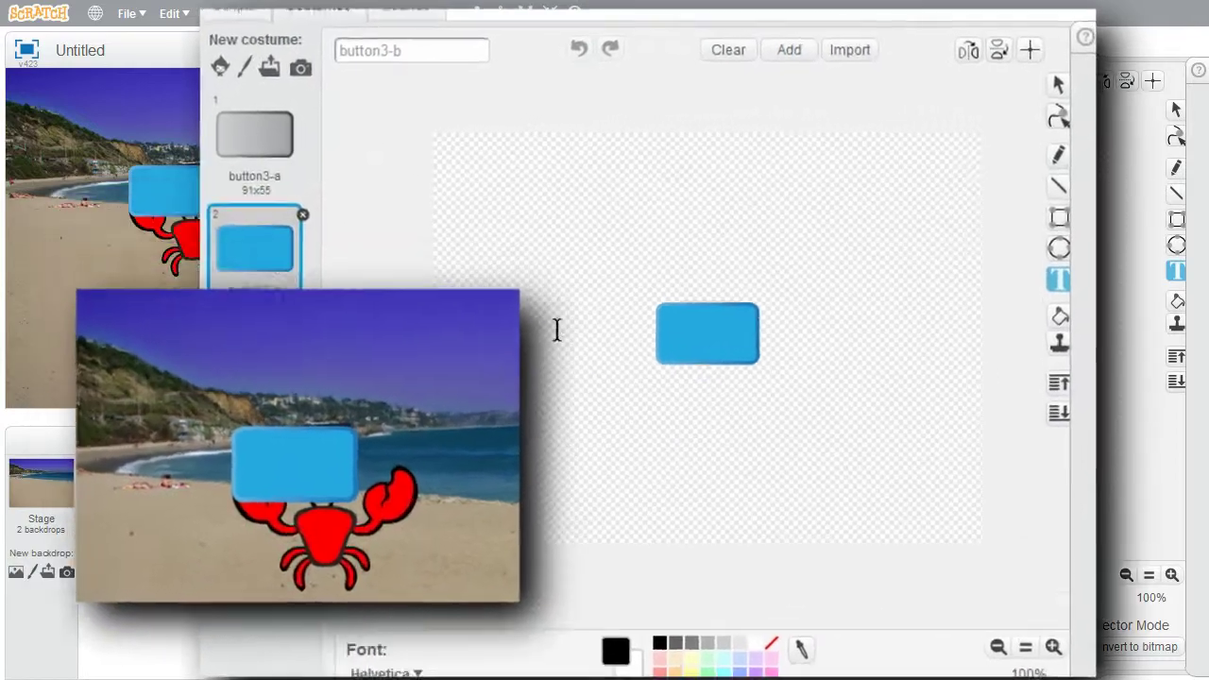
{"action": "type", "text": "Don't "}
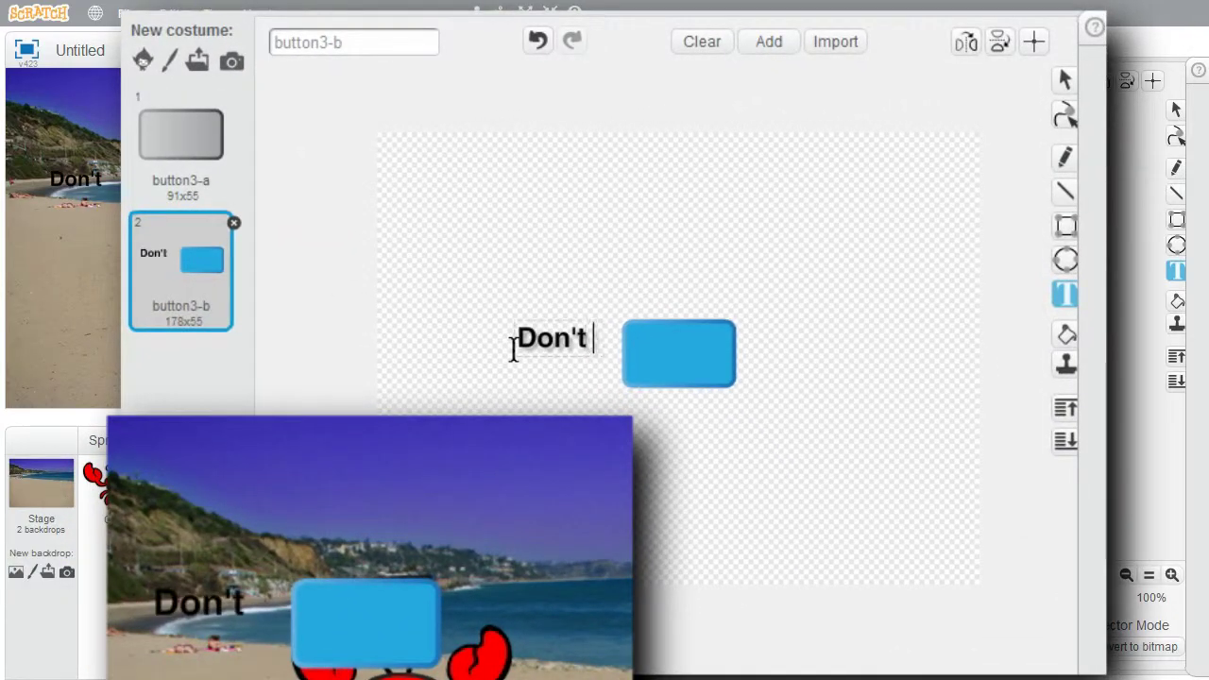
{"action": "type", "text": "touch the c"}
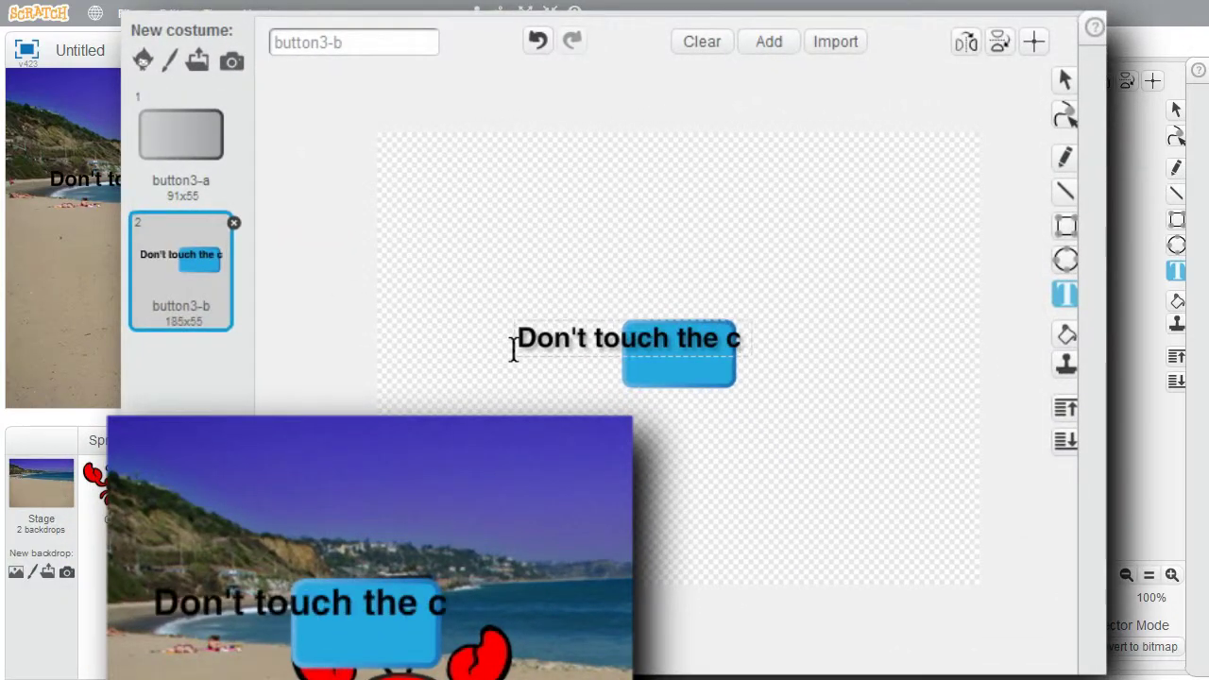
{"action": "type", "text": "rab!"}
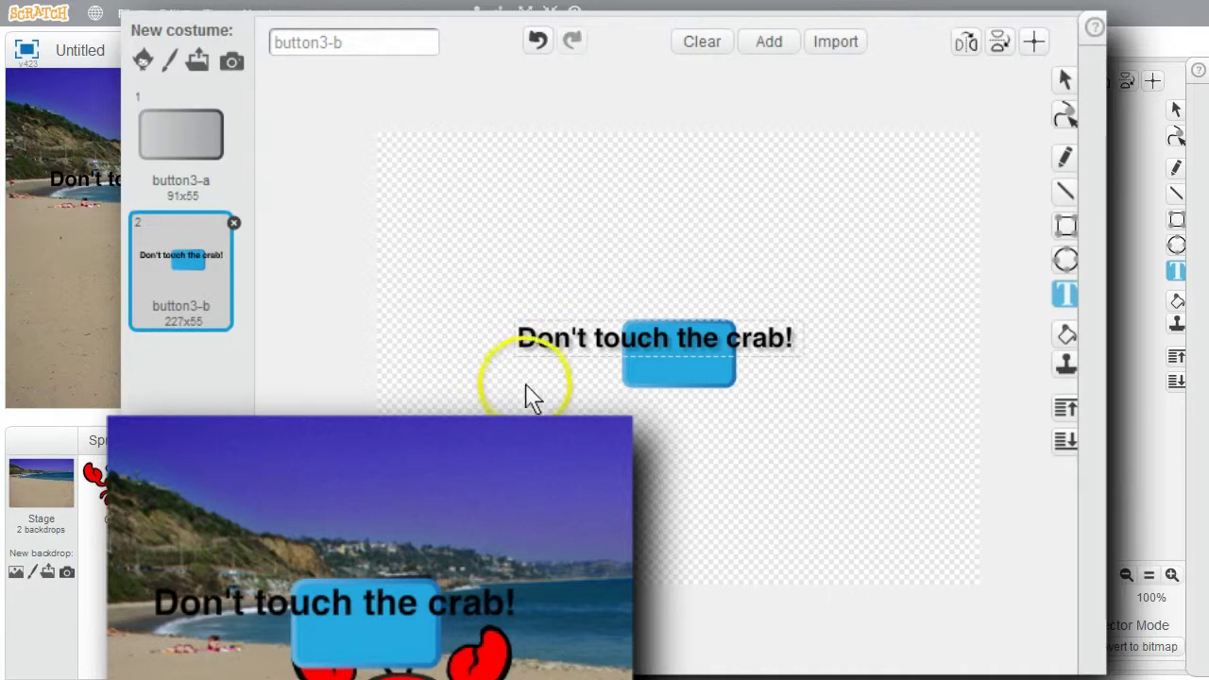
{"action": "left_click", "coordinate": [626, 345]}
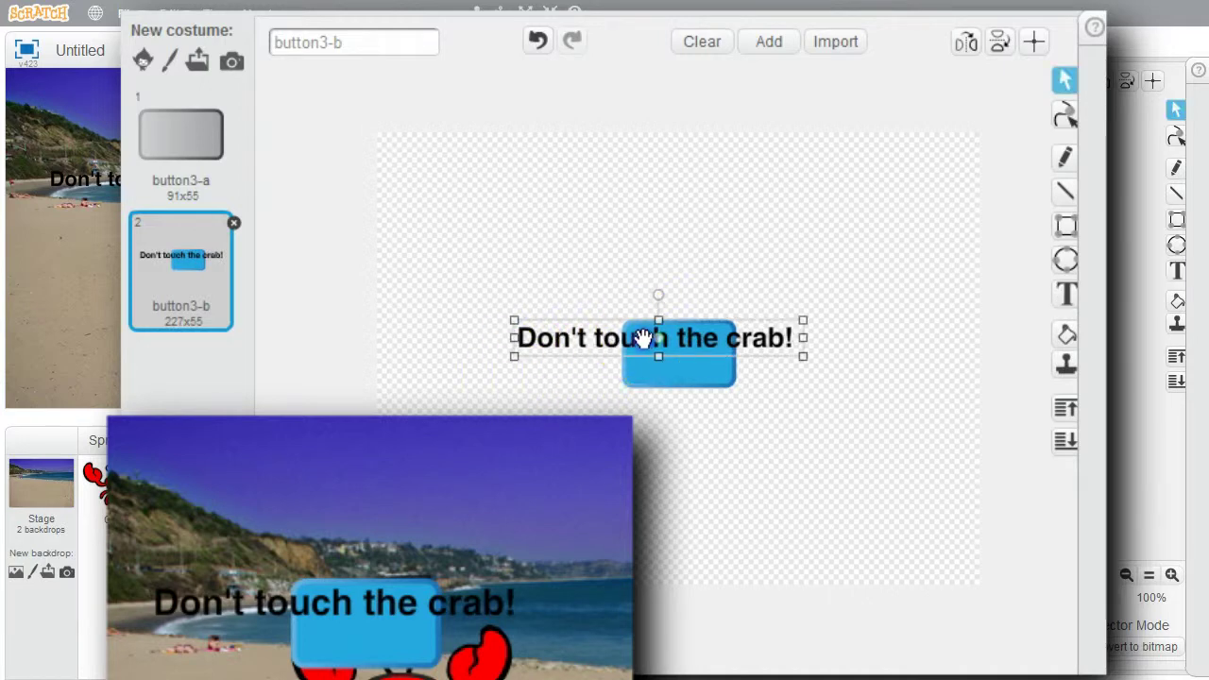
{"action": "left_click_drag", "start_coordinate": [643, 338], "coordinate": [669, 354]}
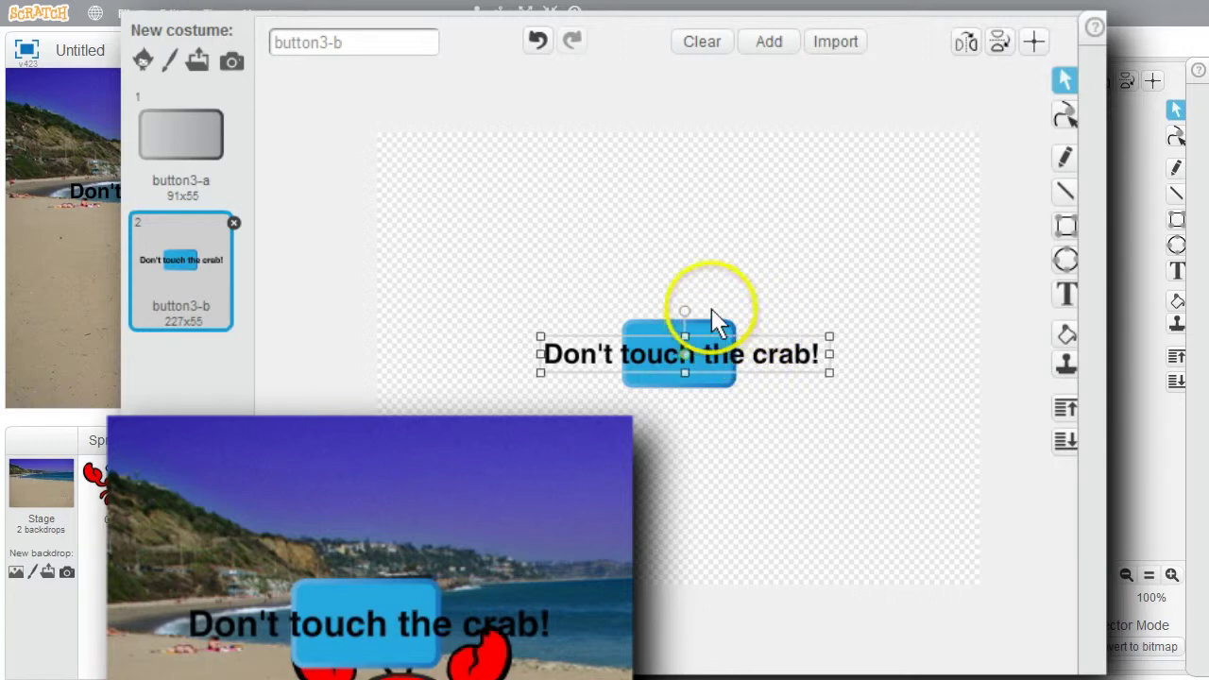
- Stretch the blue button shape in button3-b on both sides until it encloses the whole text
{"action": "left_click", "coordinate": [710, 311]}
{"action": "left_click_drag", "start_coordinate": [622, 308], "coordinate": [755, 416]}
{"action": "left_click_drag", "start_coordinate": [736, 354], "coordinate": [837, 353]}
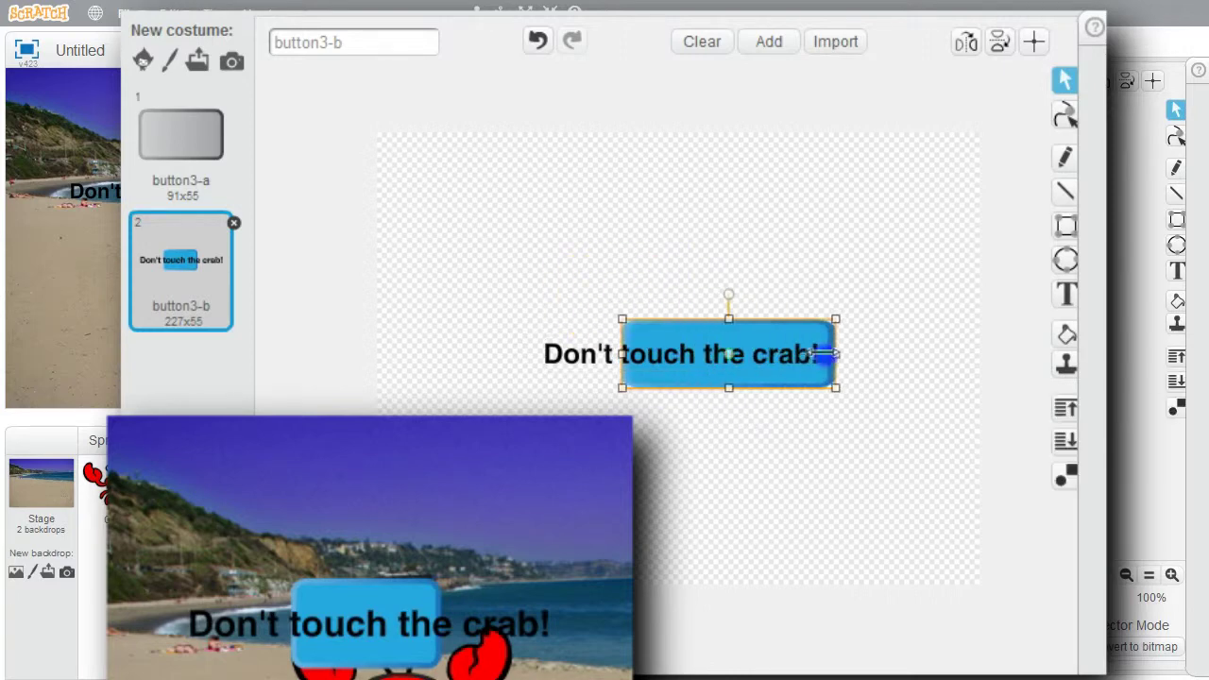
{"action": "left_click_drag", "start_coordinate": [621, 353], "coordinate": [531, 354]}
{"action": "left_click", "coordinate": [397, 237]}
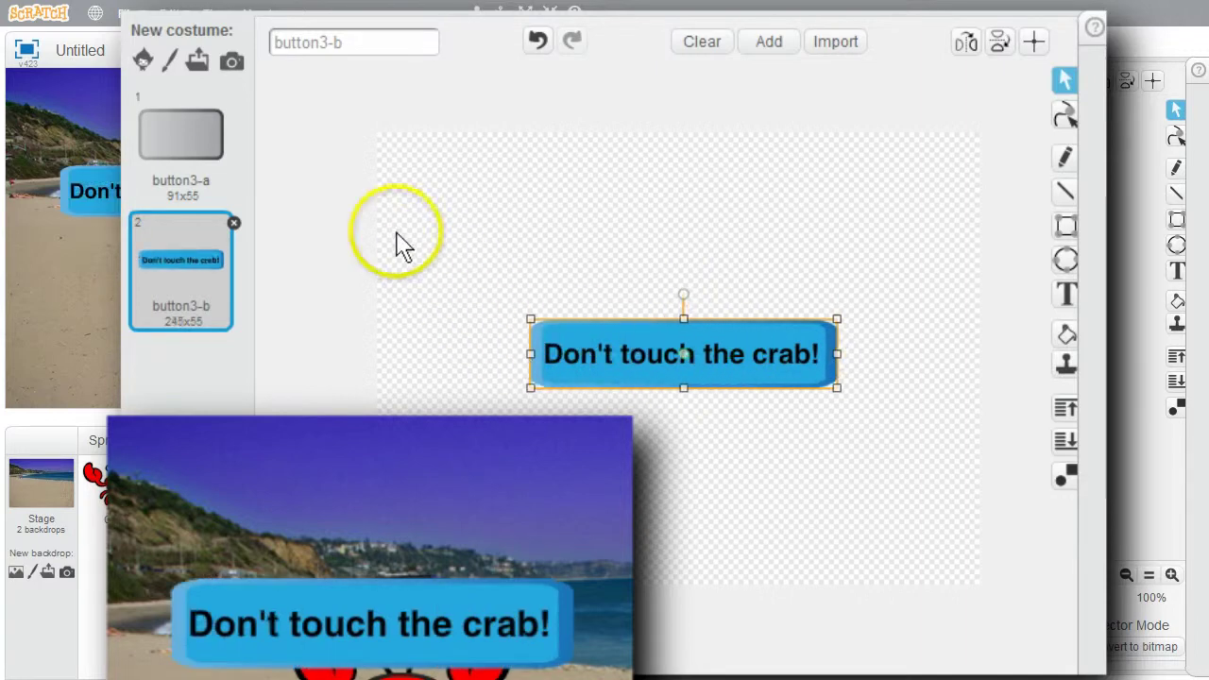
- Copy the blue button with its text from button3-b and paste it above the grey button in costume button3-a
{"action": "left_click", "coordinate": [196, 135]}
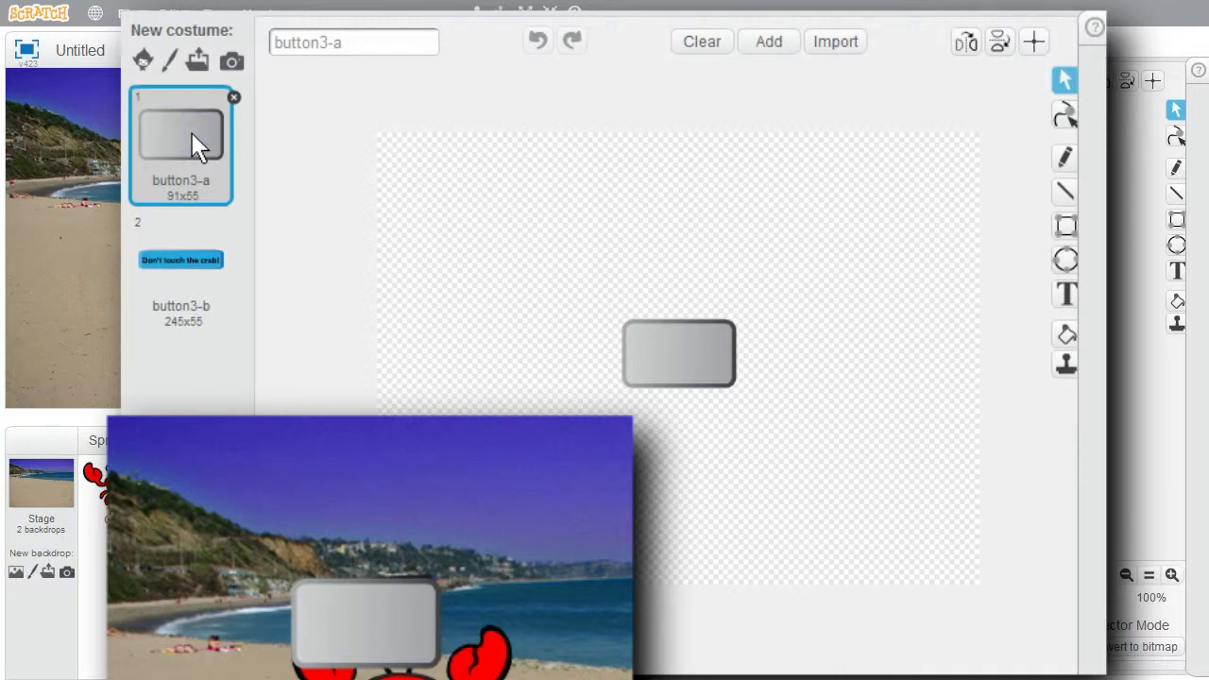
{"action": "left_click", "coordinate": [194, 259]}
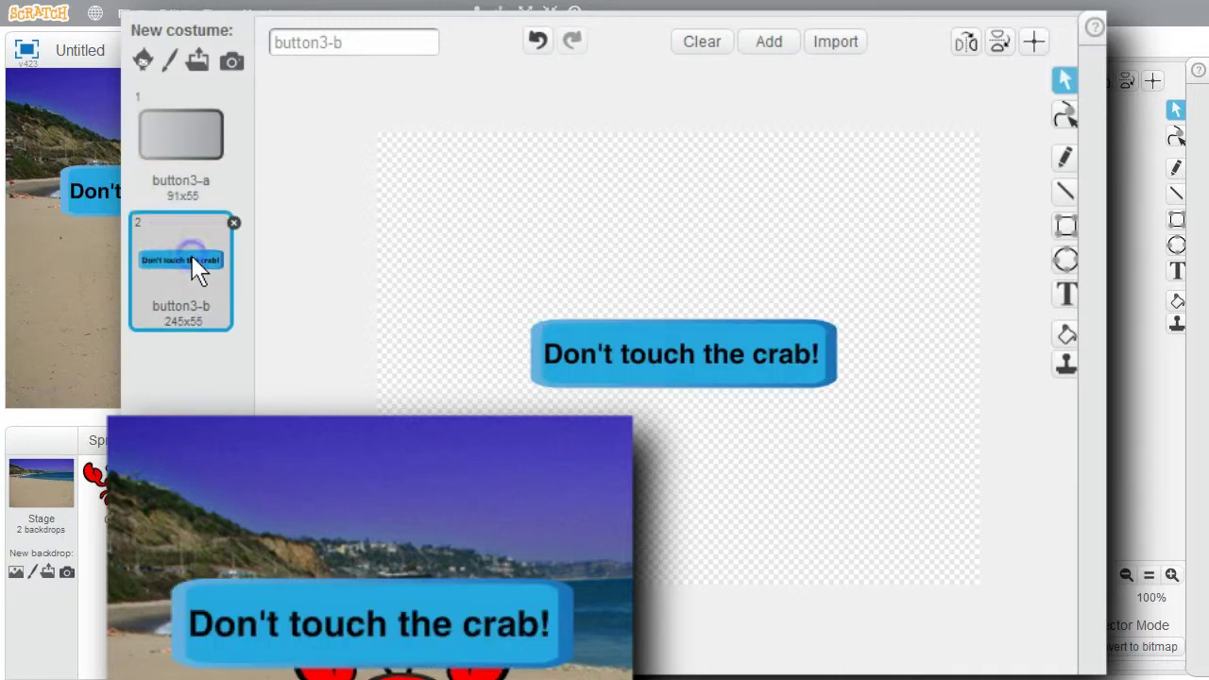
{"action": "left_click_drag", "start_coordinate": [489, 275], "coordinate": [869, 433]}
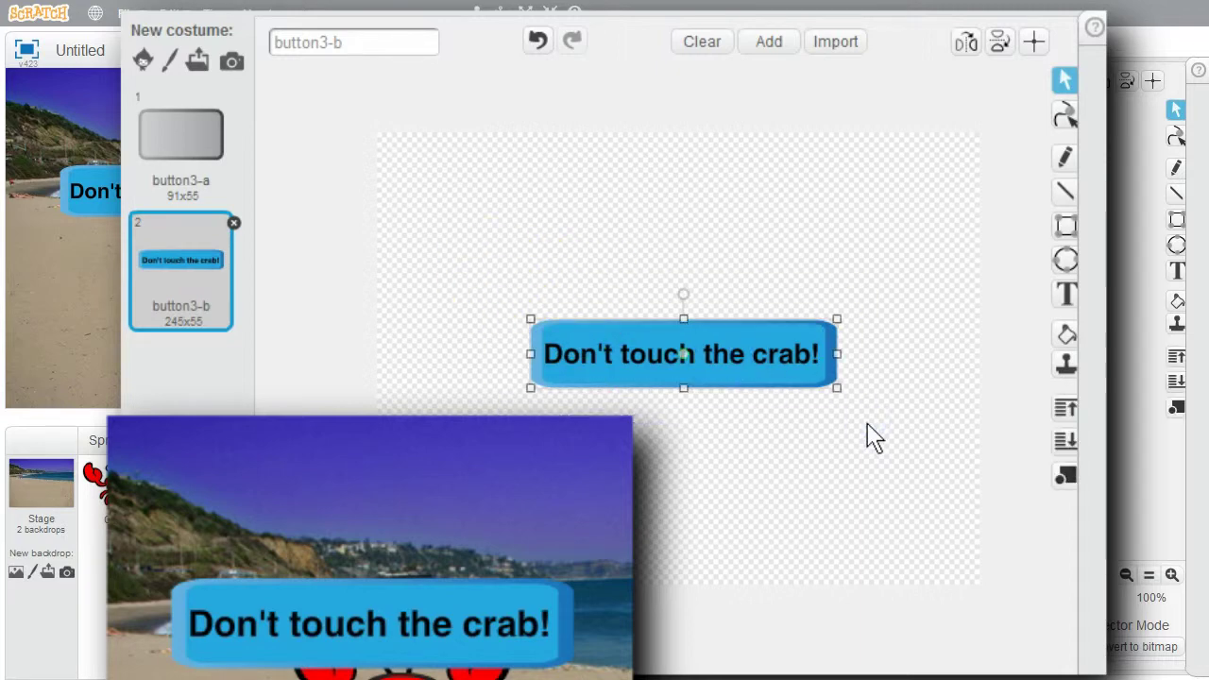
{"action": "left_click", "coordinate": [180, 140]}
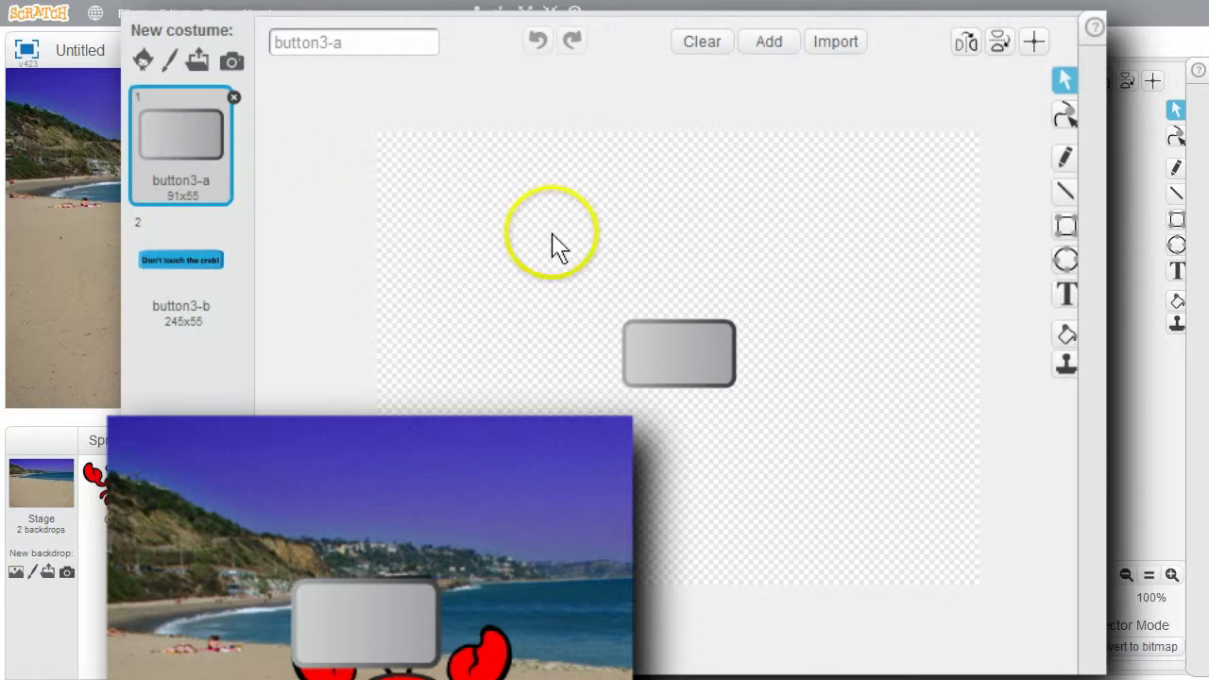
{"action": "key", "text": "ctrl+v"}
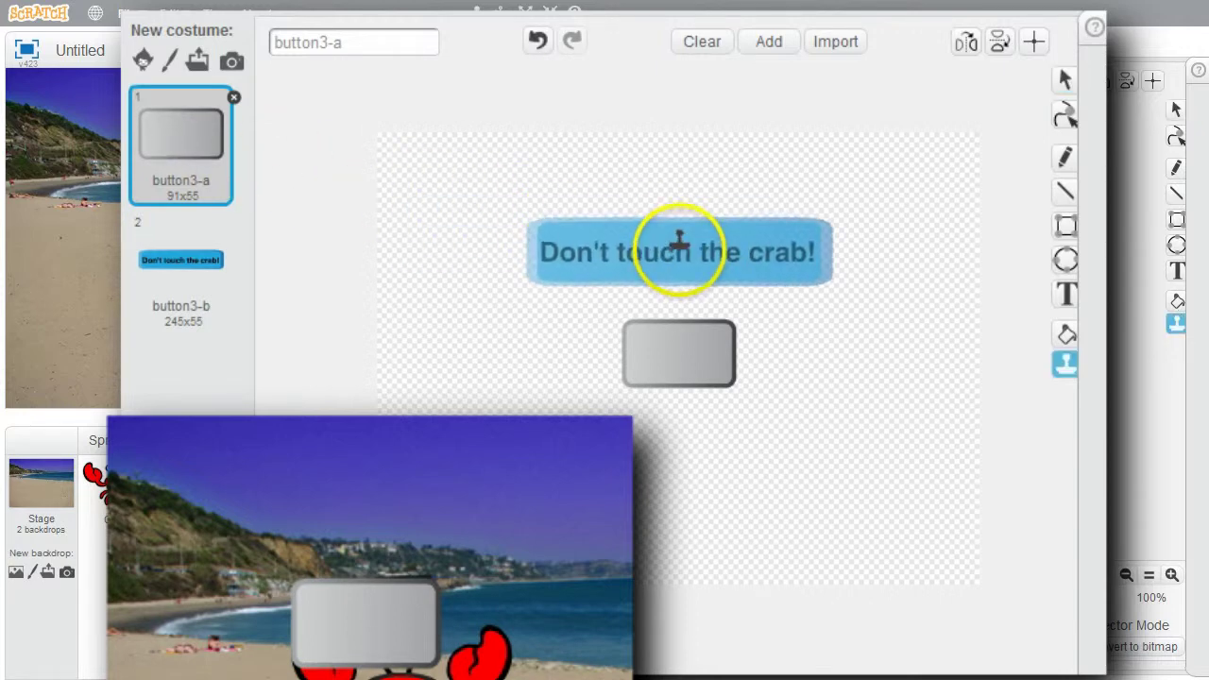
{"action": "left_click", "coordinate": [677, 259]}
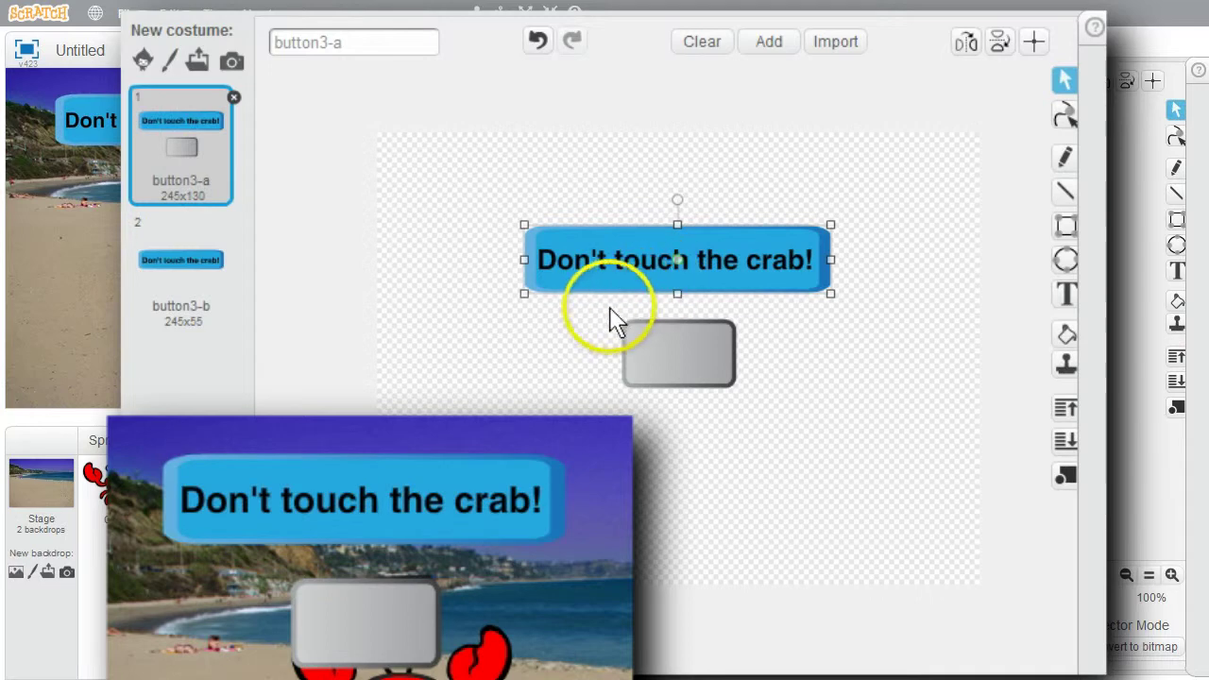
- Stretch the grey button in button3-a on both sides to match the width of the blue button above it
{"action": "left_click_drag", "start_coordinate": [605, 309], "coordinate": [746, 406]}
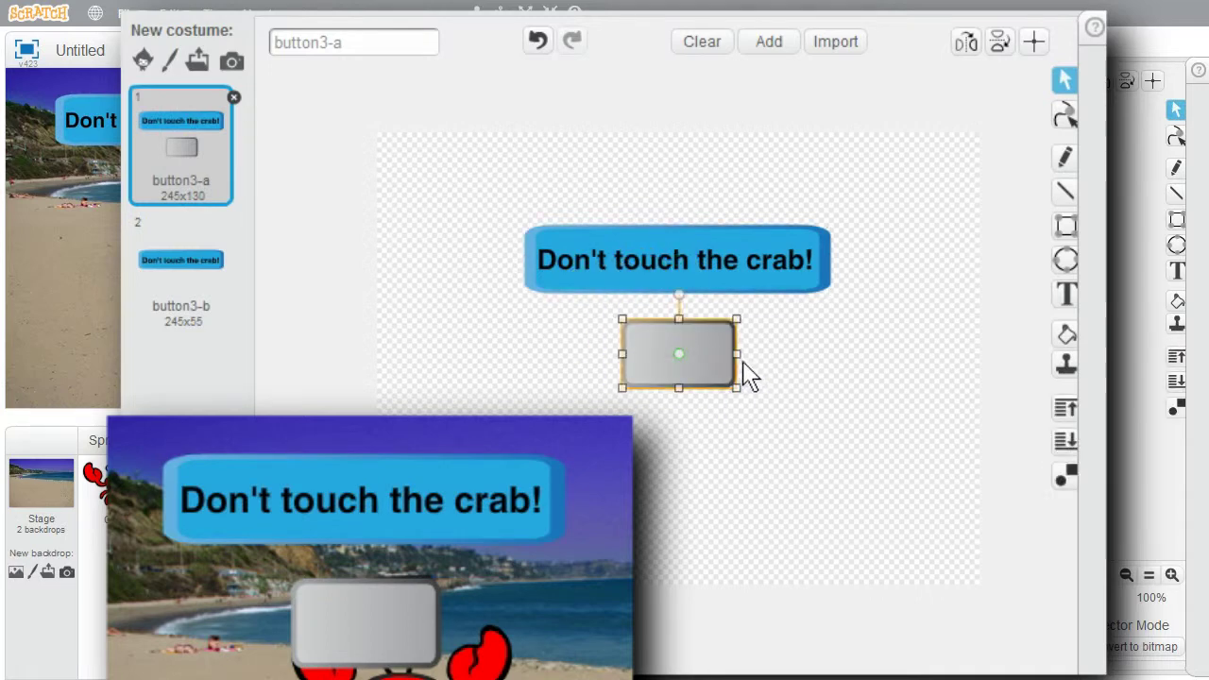
{"action": "left_click_drag", "start_coordinate": [737, 351], "coordinate": [837, 342]}
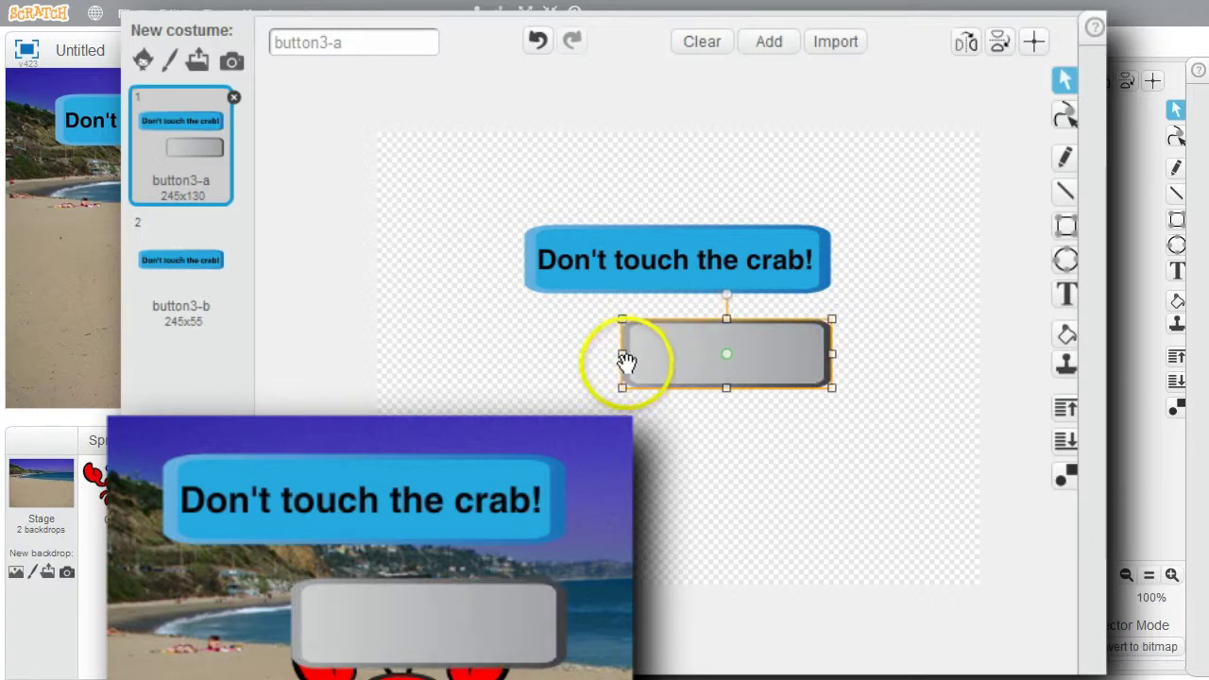
{"action": "left_click_drag", "start_coordinate": [623, 354], "coordinate": [526, 348]}
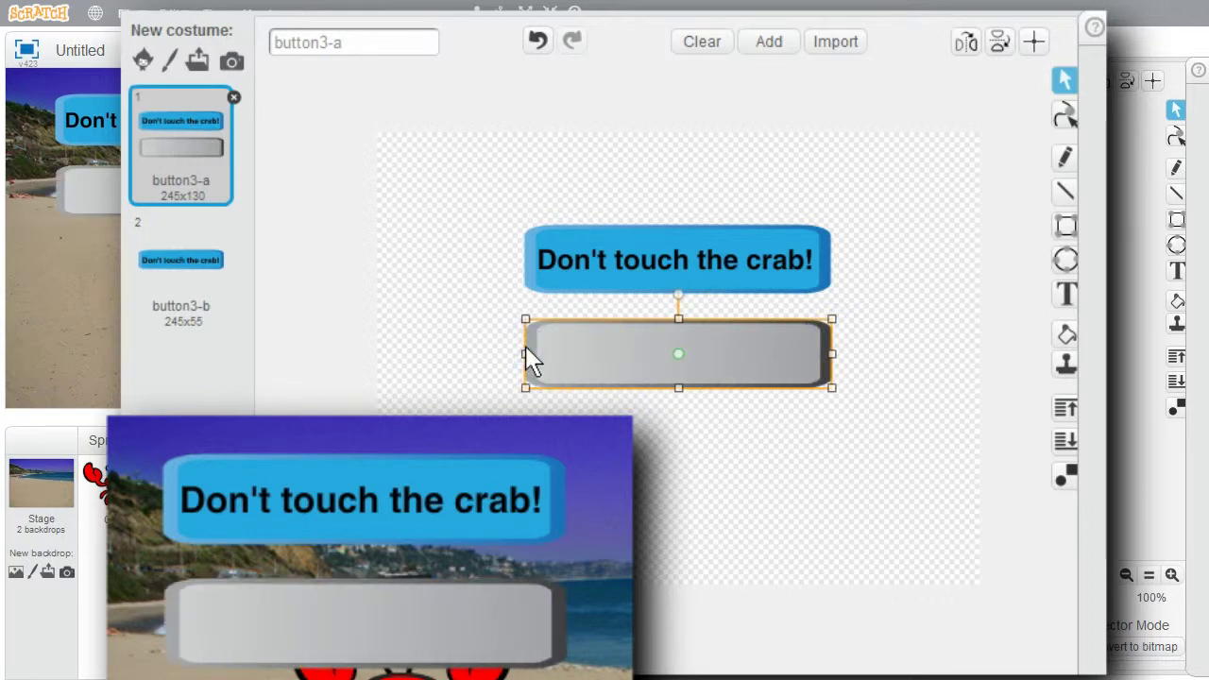
{"action": "left_click", "coordinate": [519, 307]}
- Delete the pasted blue button and its text from costume button3-a, and switch to costume button3-b
{"action": "left_click_drag", "start_coordinate": [503, 204], "coordinate": [854, 299]}
{"action": "left_click_drag", "start_coordinate": [724, 289], "coordinate": [691, 252]}
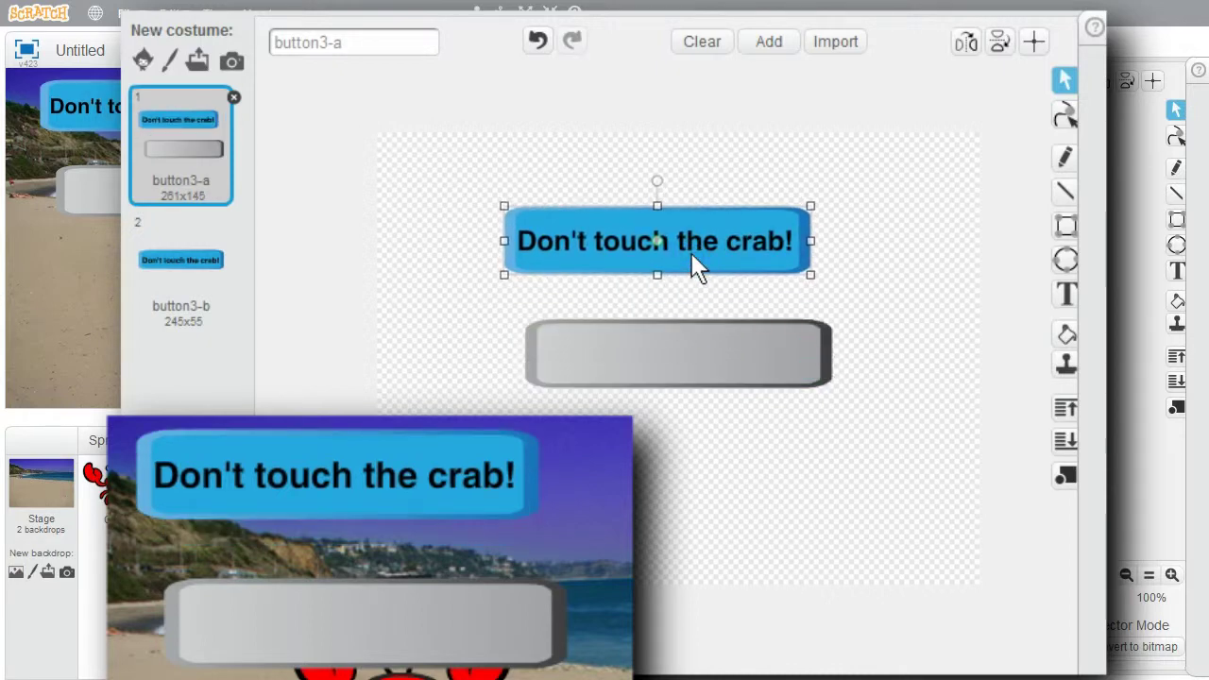
{"action": "left_click", "coordinate": [715, 153]}
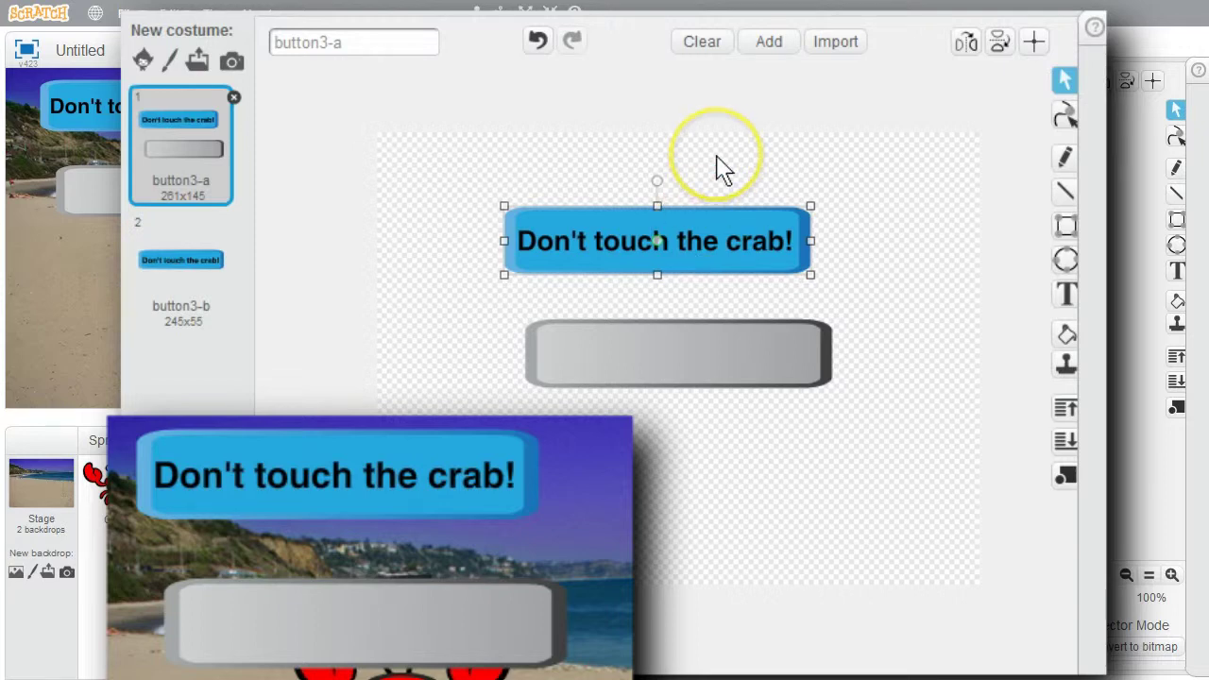
{"action": "left_click", "coordinate": [472, 170]}
{"action": "left_click_drag", "start_coordinate": [475, 172], "coordinate": [886, 301]}
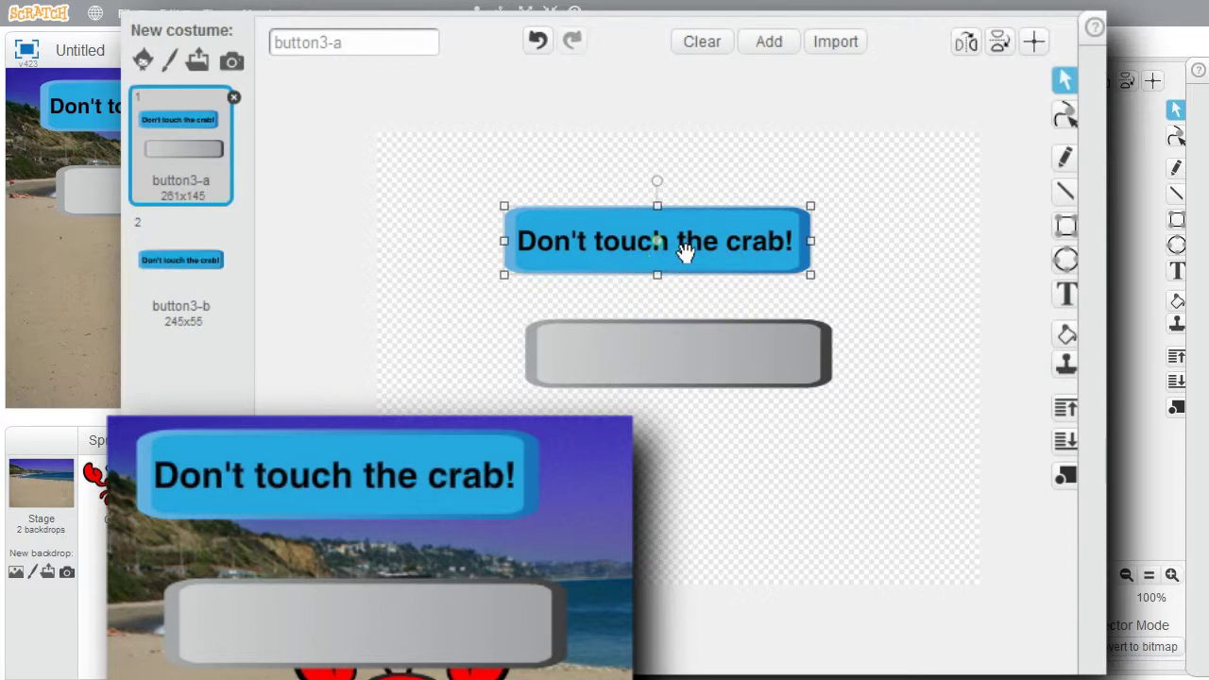
{"action": "key", "text": "Delete"}
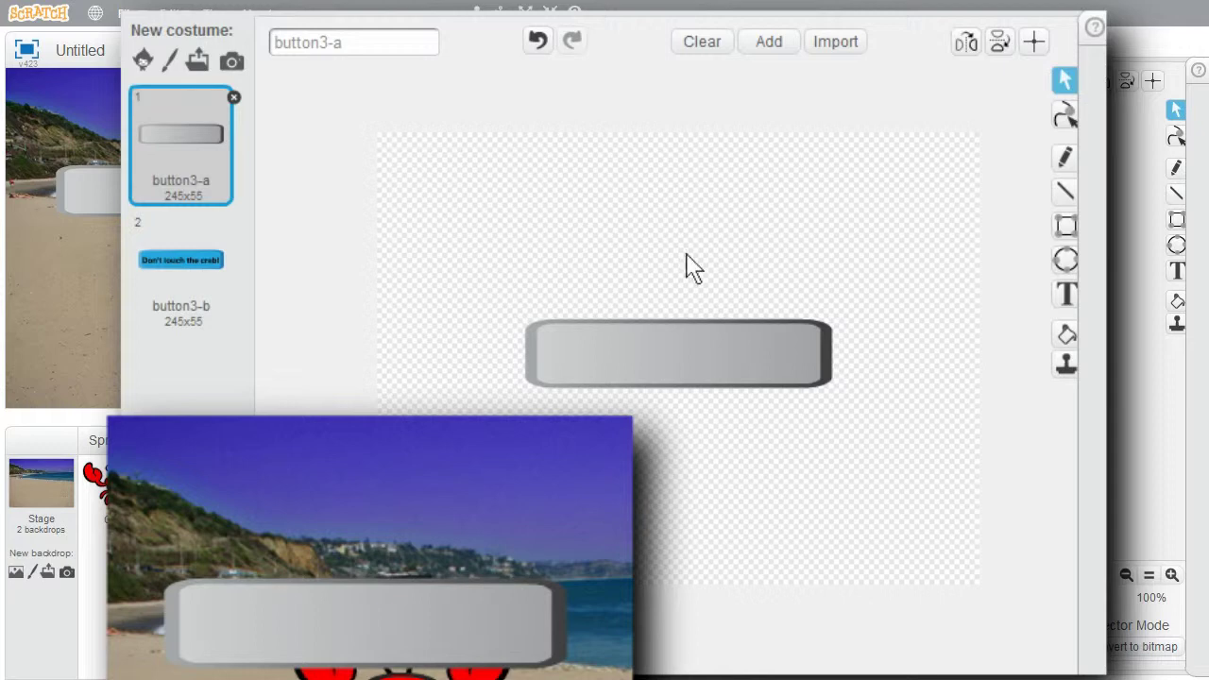
{"action": "left_click", "coordinate": [168, 259]}
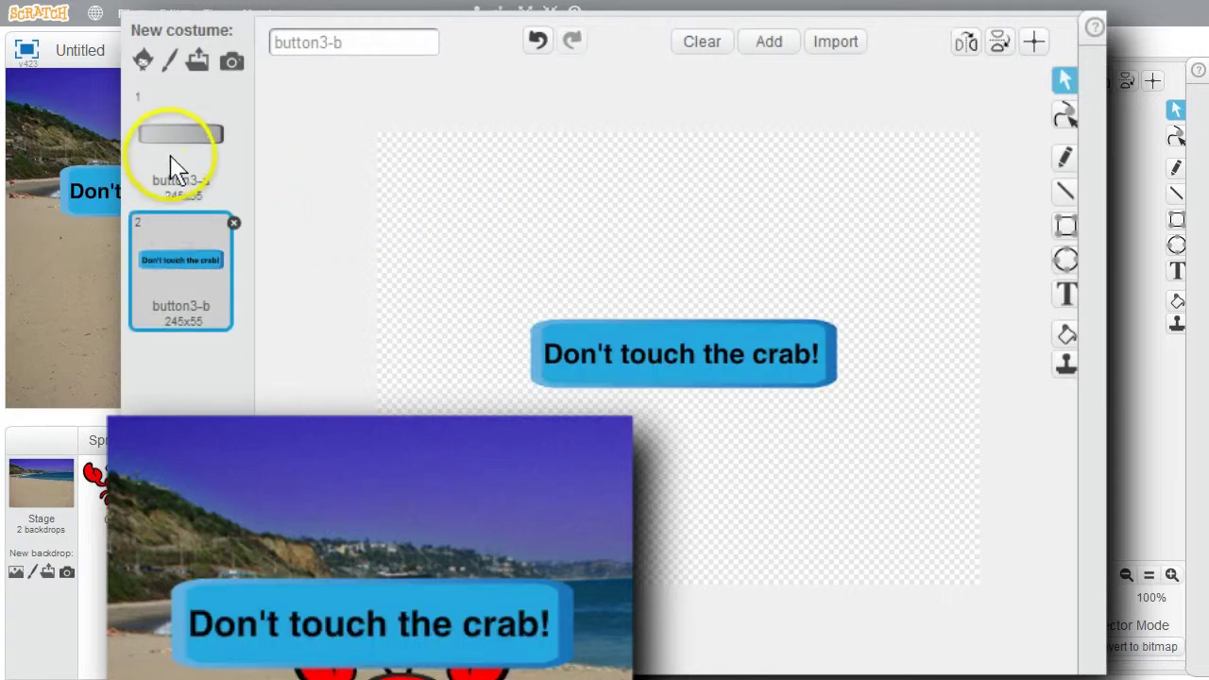
- Compare the two button costumes and set the costume center of button3-a to the middle of the grey button
{"action": "left_click", "coordinate": [178, 160]}
{"action": "left_click", "coordinate": [166, 267]}
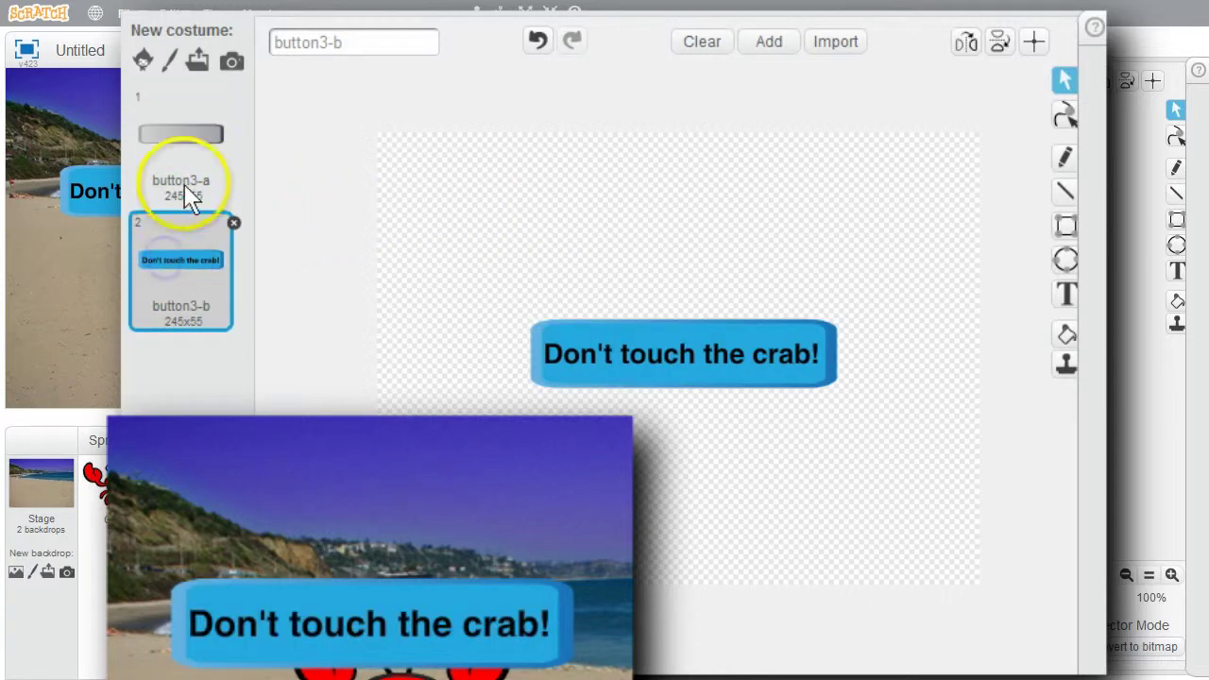
{"action": "left_click", "coordinate": [185, 144]}
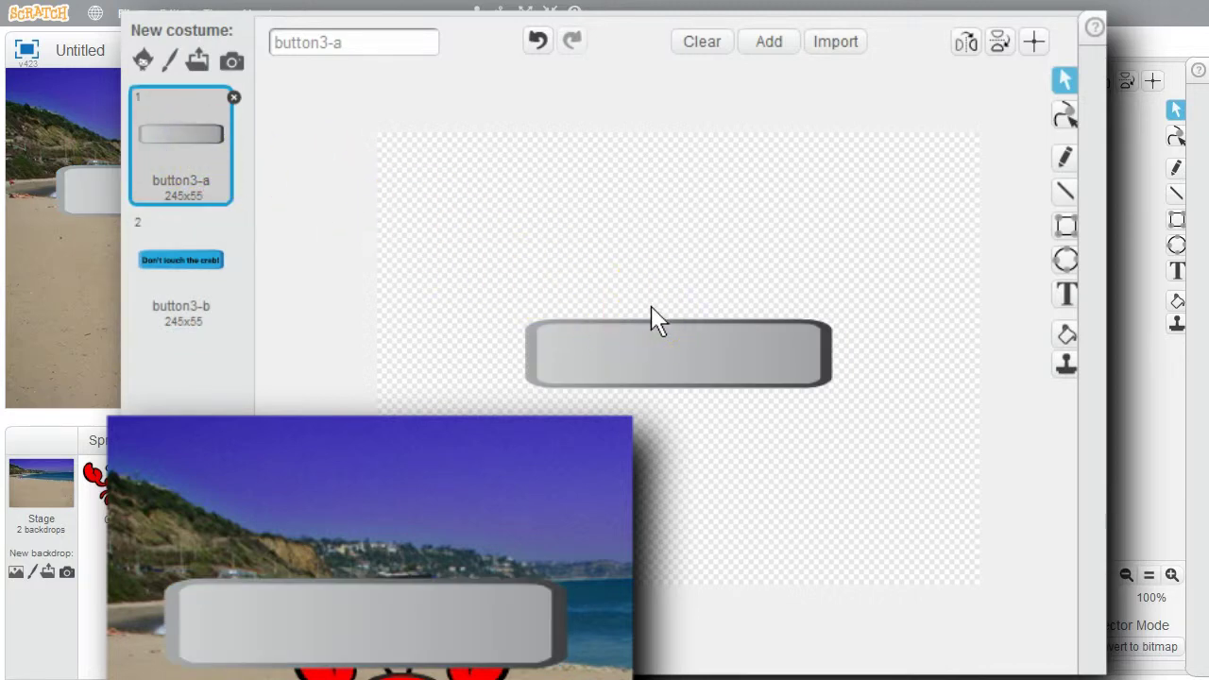
{"action": "left_click", "coordinate": [1033, 42]}
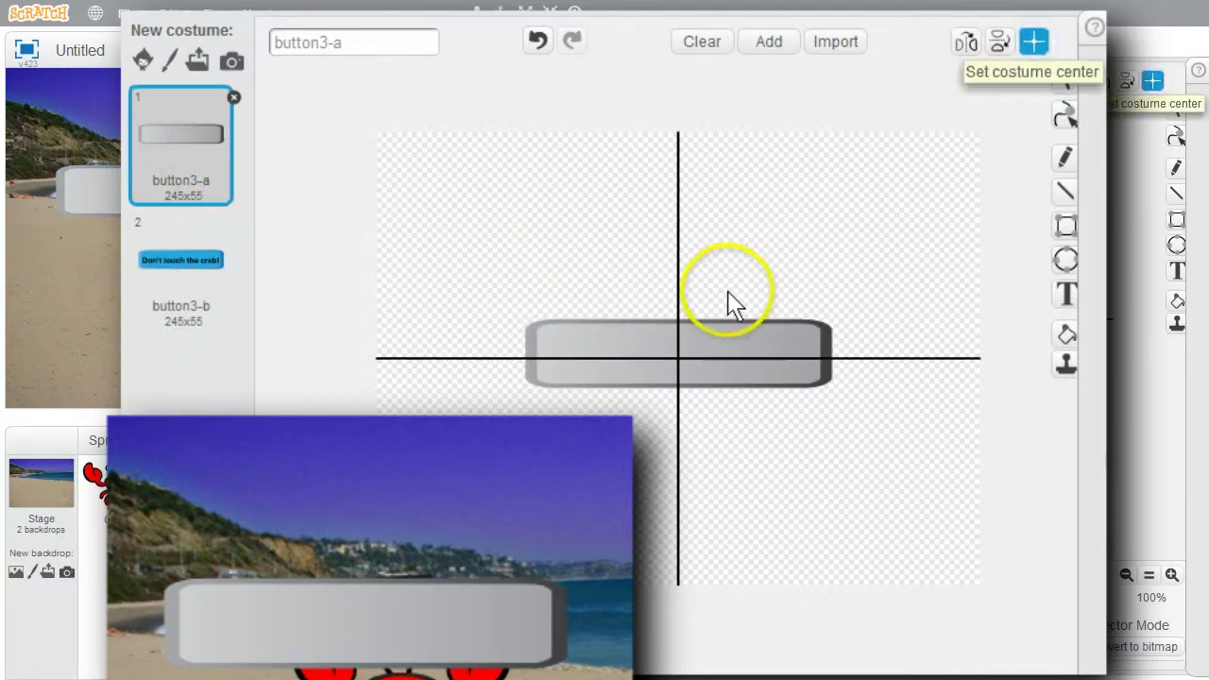
{"action": "left_click", "coordinate": [675, 358]}
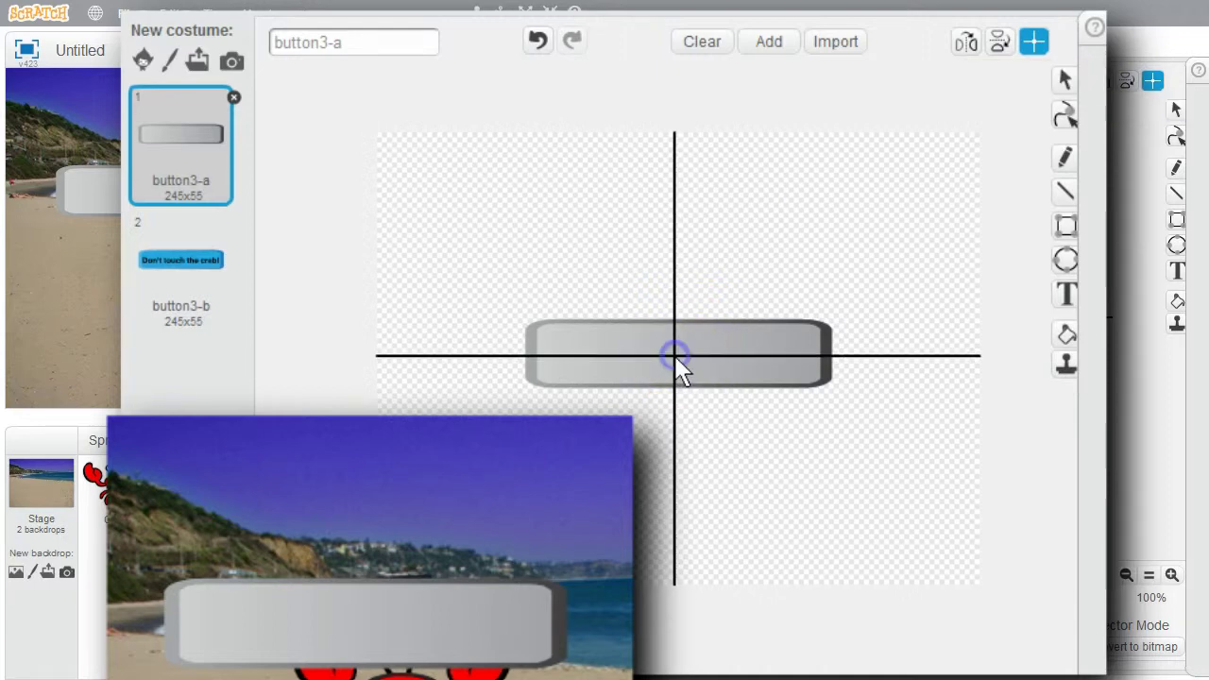
- Alternate between costumes button3-a and button3-b to check their alignment, ending on button3-b
{"action": "left_click", "coordinate": [193, 266]}
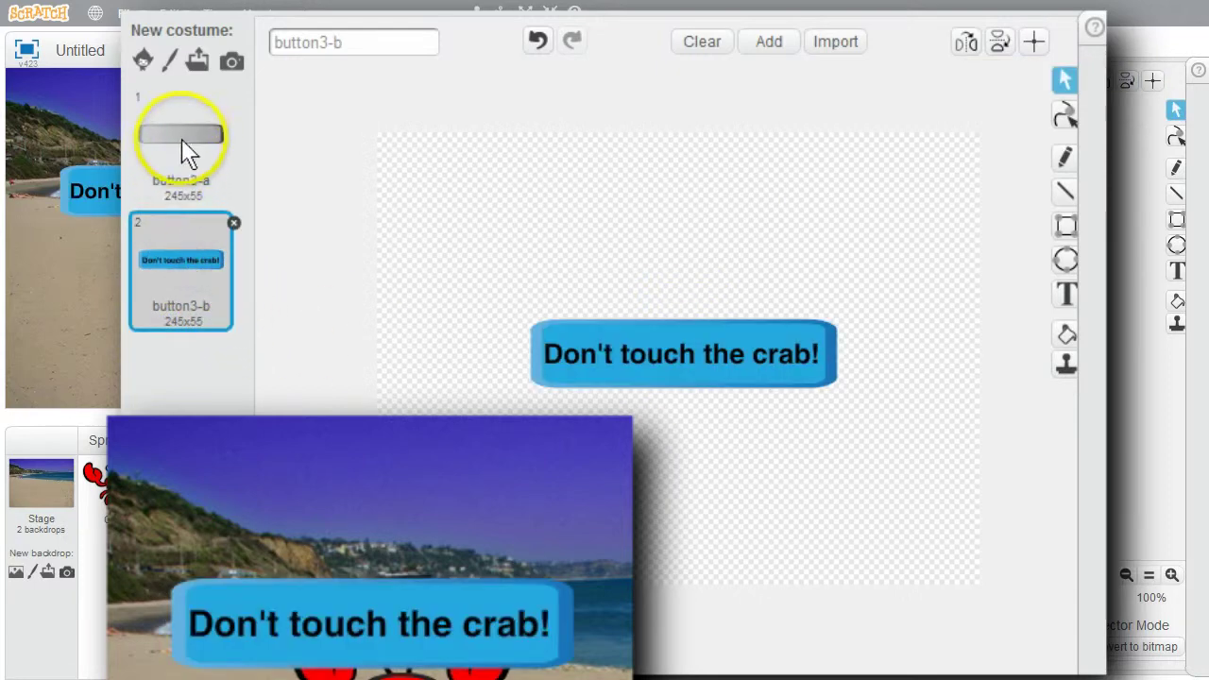
{"action": "left_click", "coordinate": [184, 142]}
{"action": "left_click", "coordinate": [178, 262]}
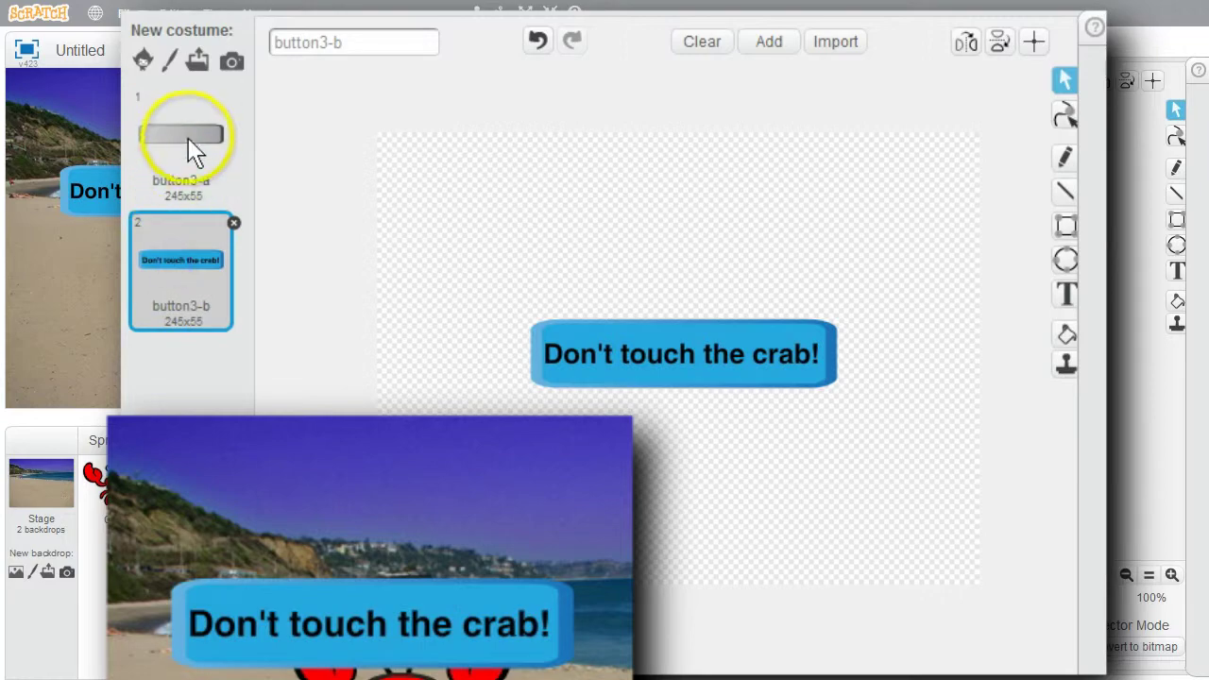
{"action": "left_click", "coordinate": [187, 142]}
{"action": "left_click", "coordinate": [179, 269]}
{"action": "left_click", "coordinate": [189, 162]}
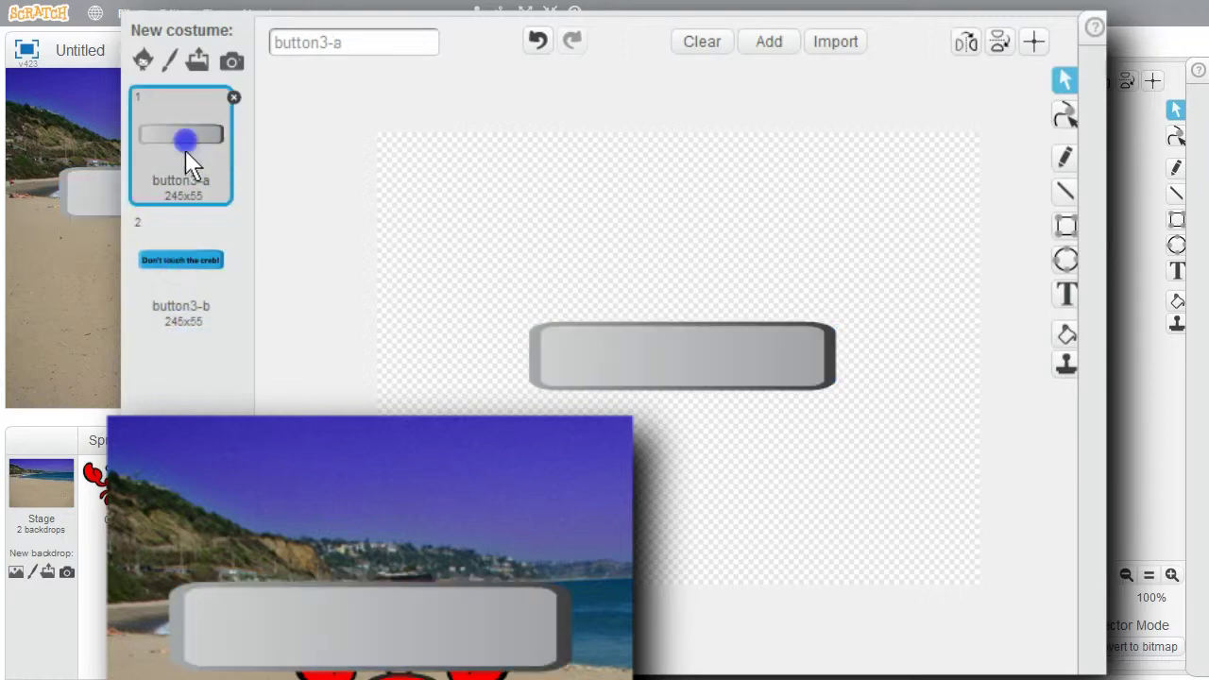
{"action": "left_click", "coordinate": [189, 264]}
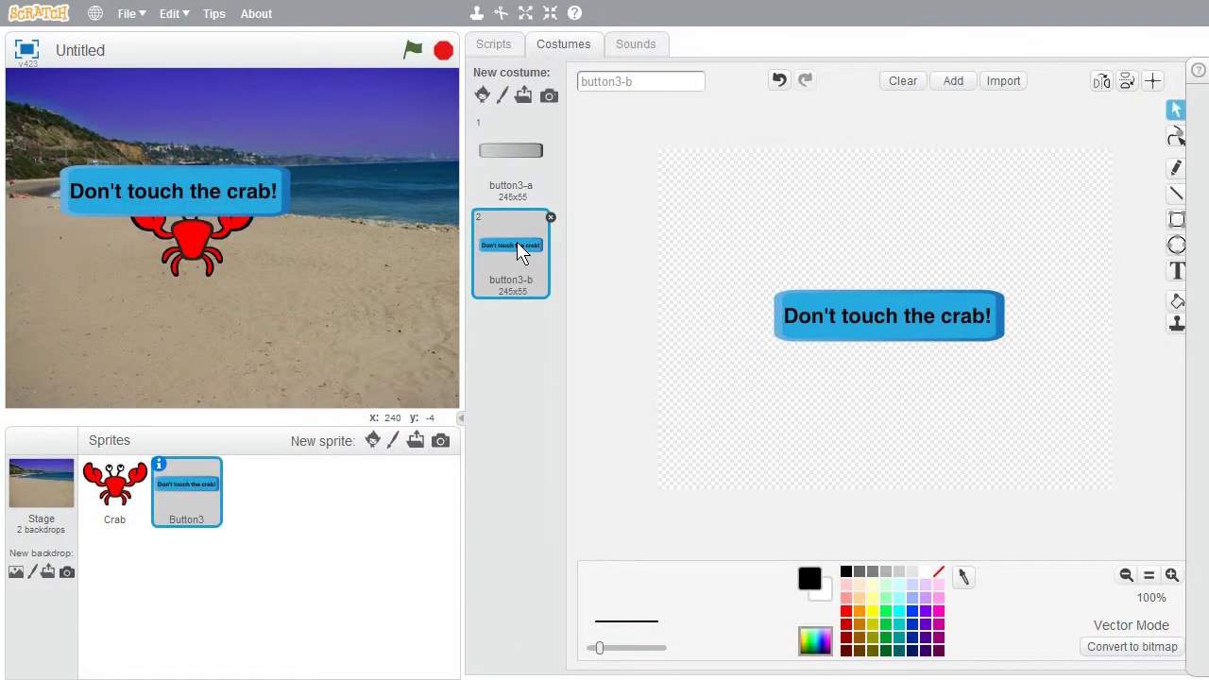
- Move the button on the stage to about x -4, y -115 and the crab just above it to about x -3, y -59
{"action": "left_click", "coordinate": [514, 48]}
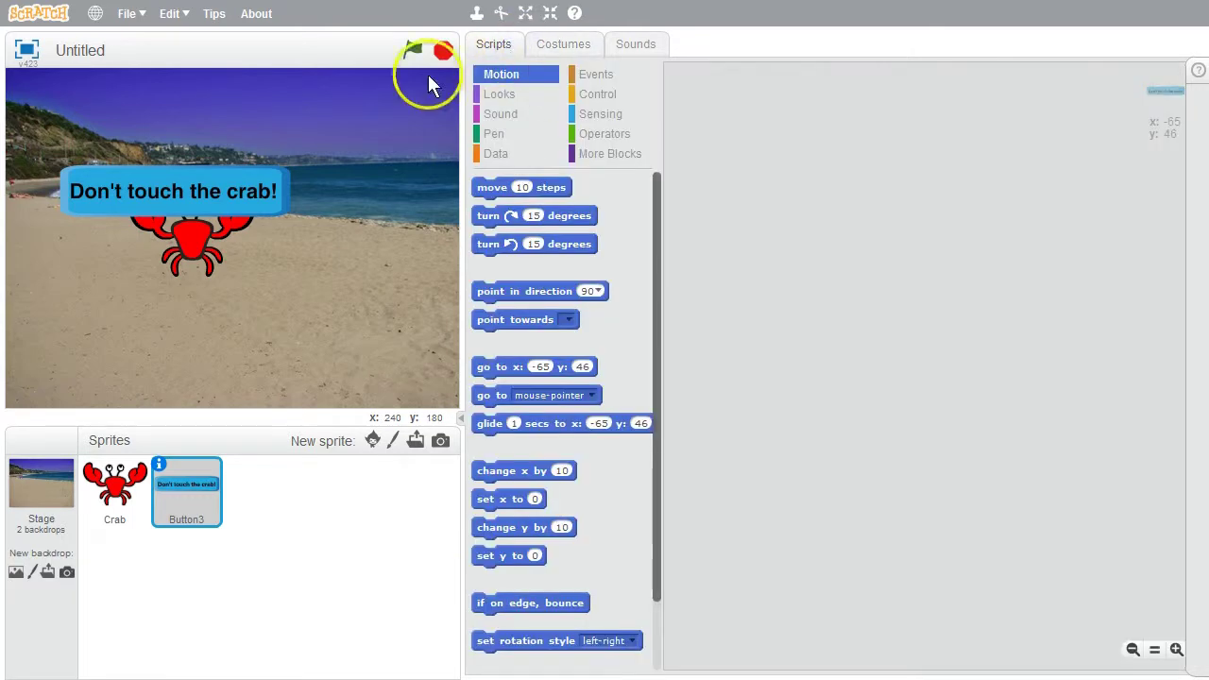
{"action": "left_click_drag", "start_coordinate": [190, 195], "coordinate": [247, 344]}
{"action": "left_click_drag", "start_coordinate": [196, 249], "coordinate": [227, 275]}
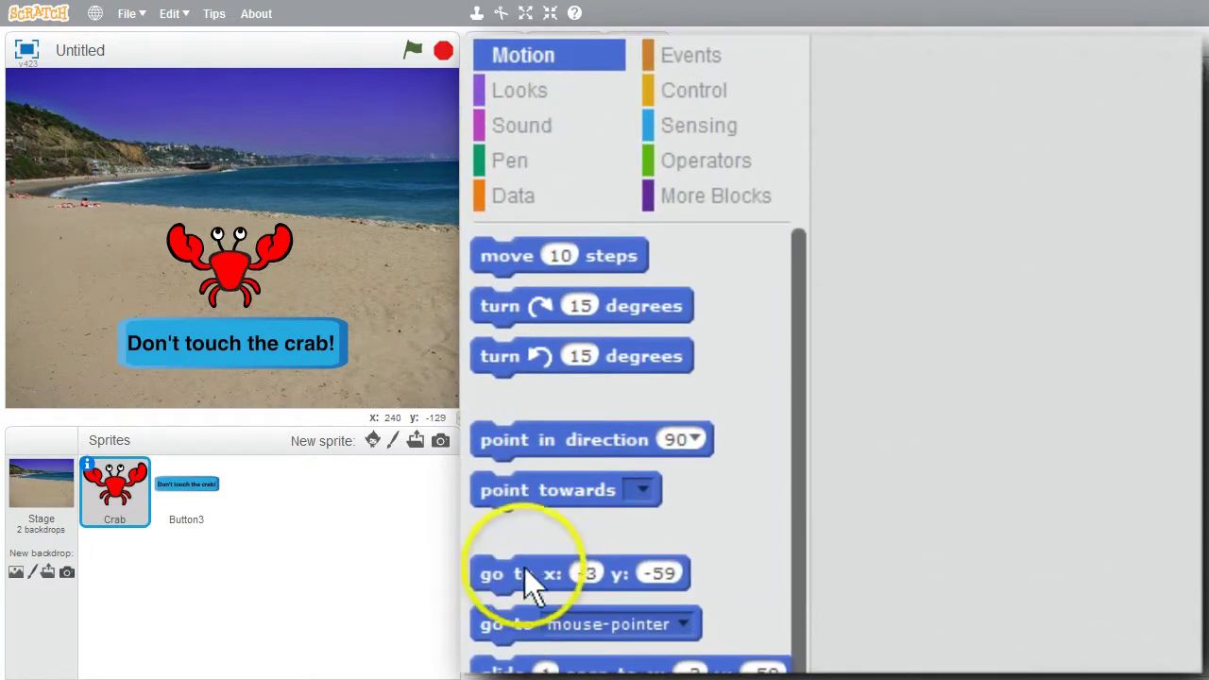
- Build a script for the crab that goes to x: -3 y: -59 when the green flag is clicked
{"action": "left_click_drag", "start_coordinate": [496, 574], "coordinate": [914, 152]}
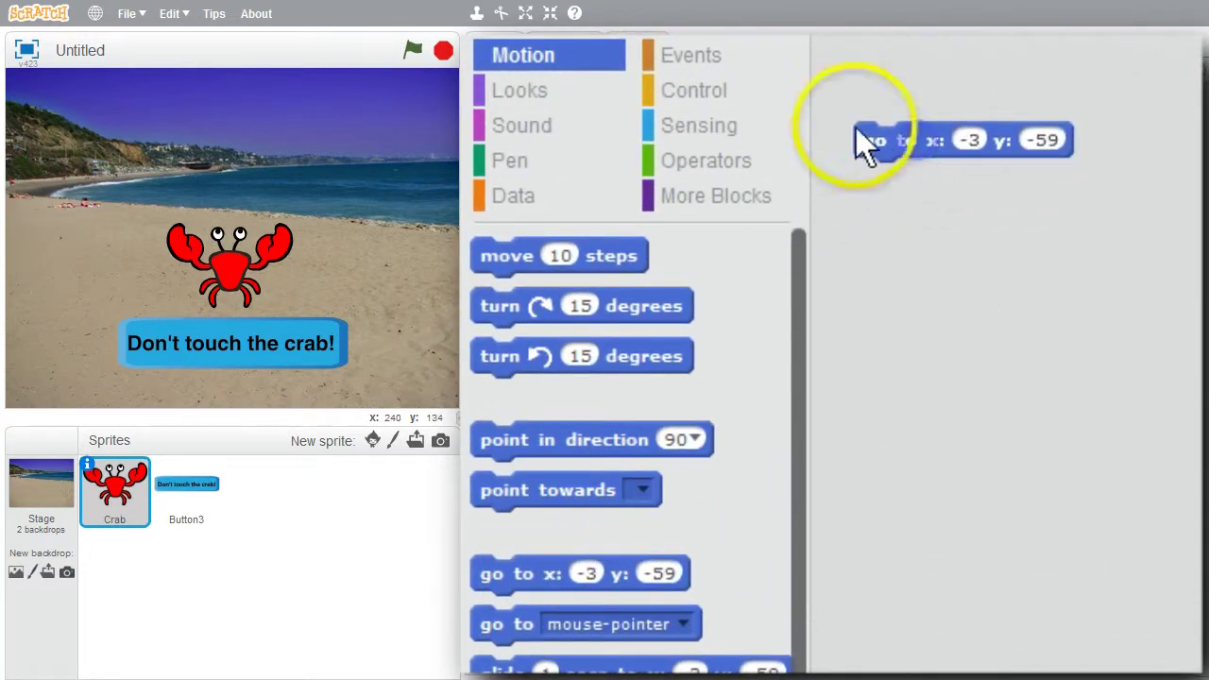
{"action": "left_click", "coordinate": [703, 59]}
{"action": "left_click_drag", "start_coordinate": [529, 260], "coordinate": [907, 98]}
{"action": "left_click_drag", "start_coordinate": [885, 87], "coordinate": [885, 87]}
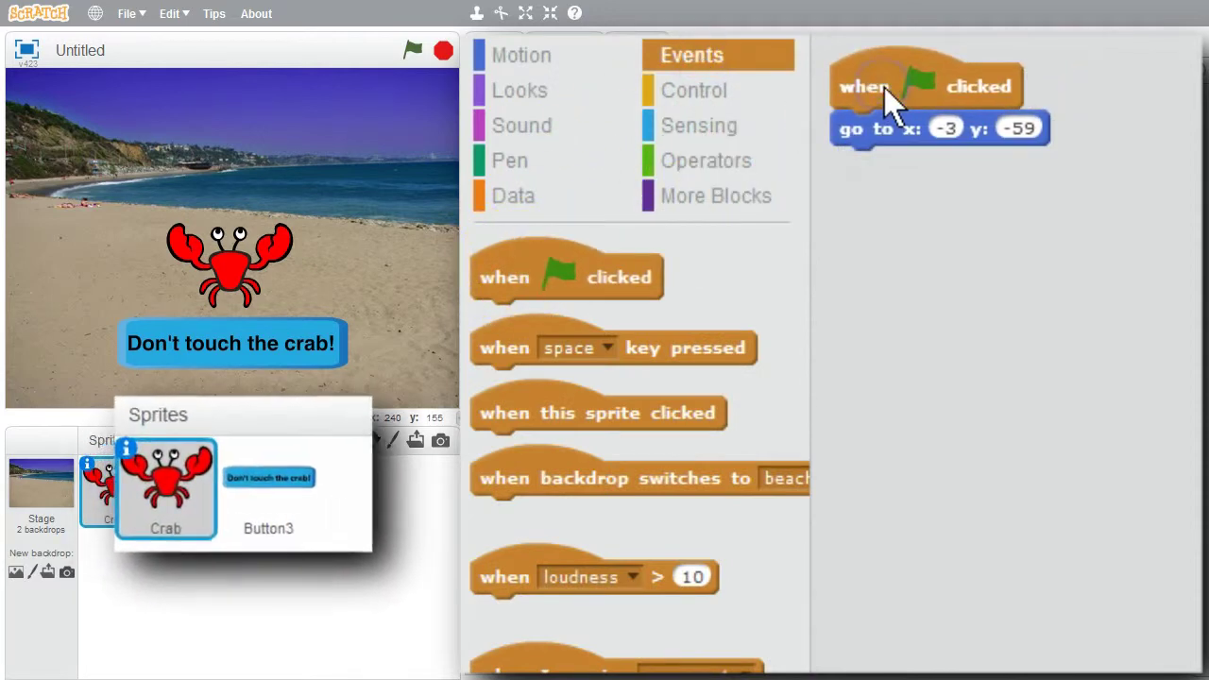
- Build a script for Button3 that goes to x: -4 y: -115 when the green flag is clicked
{"action": "left_click", "coordinate": [287, 476]}
{"action": "left_click_drag", "start_coordinate": [563, 283], "coordinate": [909, 91]}
{"action": "left_click", "coordinate": [521, 59]}
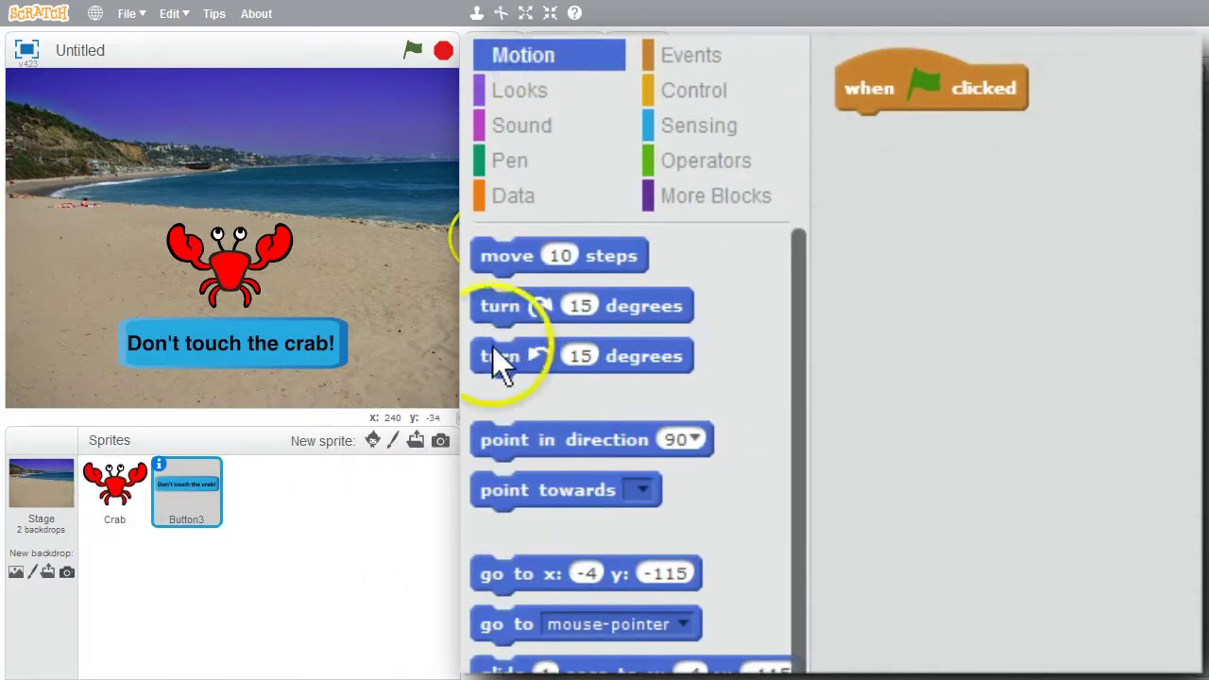
{"action": "left_click_drag", "start_coordinate": [531, 571], "coordinate": [896, 121]}
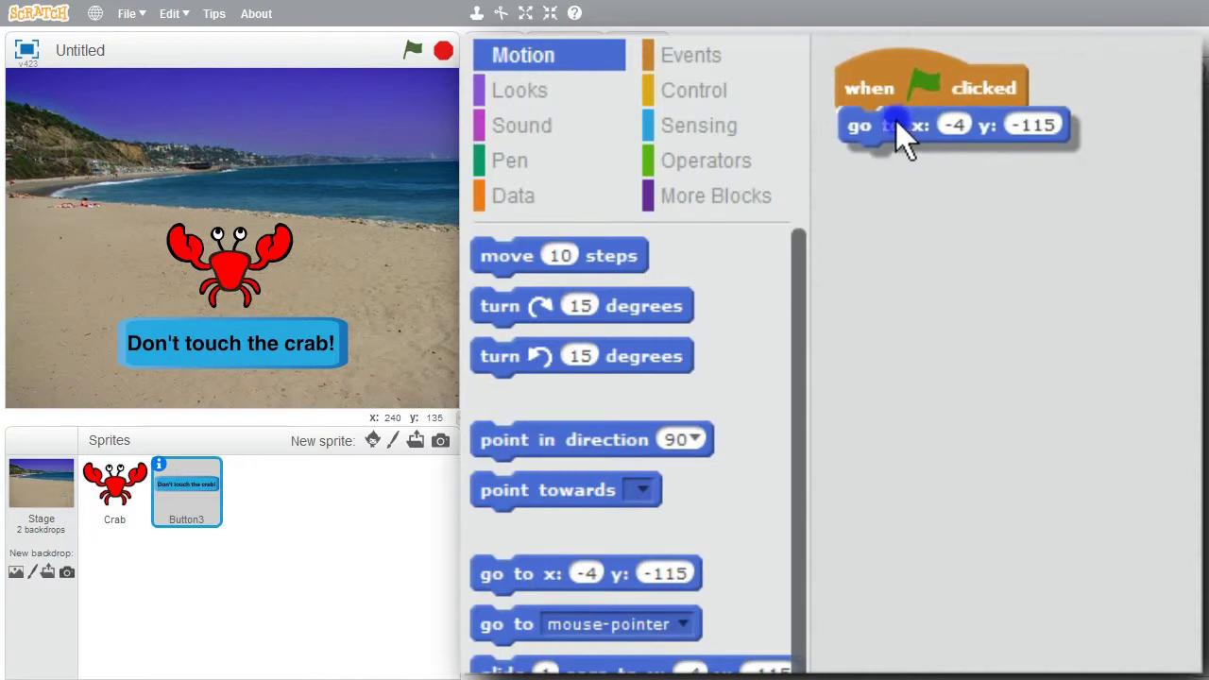